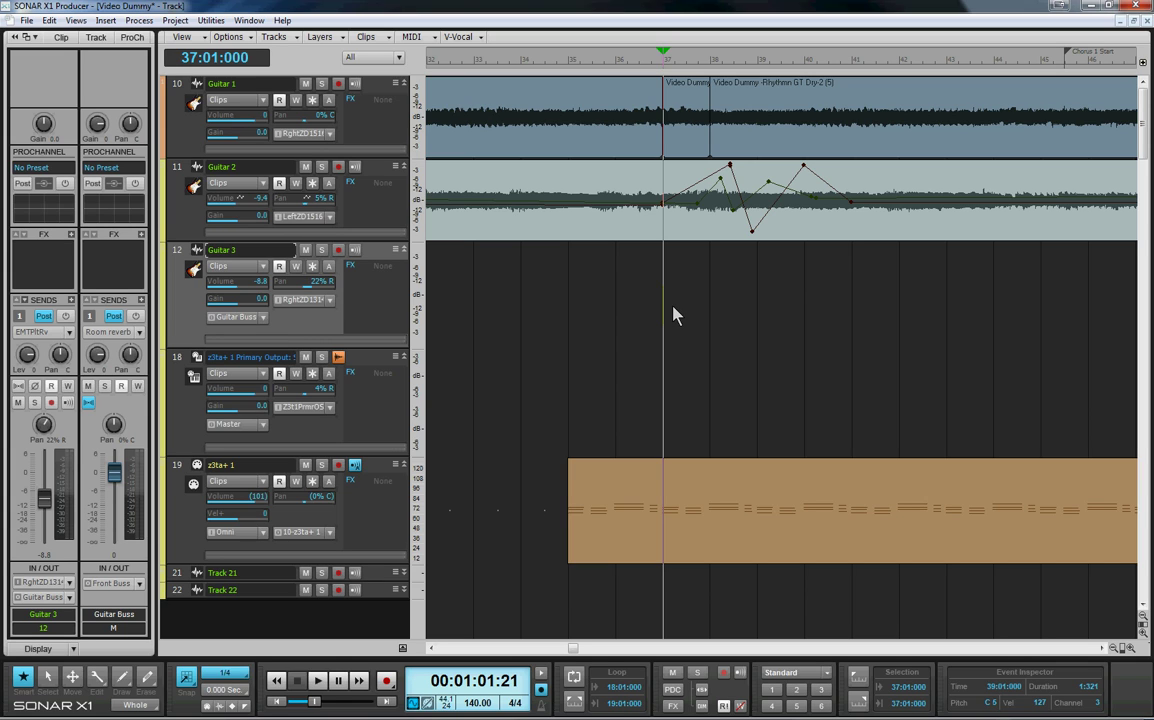
Step: Try out selecting a section of the Guitar 2 clip in the track view
left_click(683, 226)
left_click(750, 231)
mouse_move(636, 222)
left_mouse_down()
mouse_move(657, 211)
mouse_move(648, 242)
mouse_move(669, 234)
left_mouse_up()
left_click_drag(653, 236, 862, 172)
left_click(662, 224)
left_click(685, 211)
Step: Drag a copy of a Guitar 2 section onto Guitar 3, then delete that copy
left_click(790, 218)
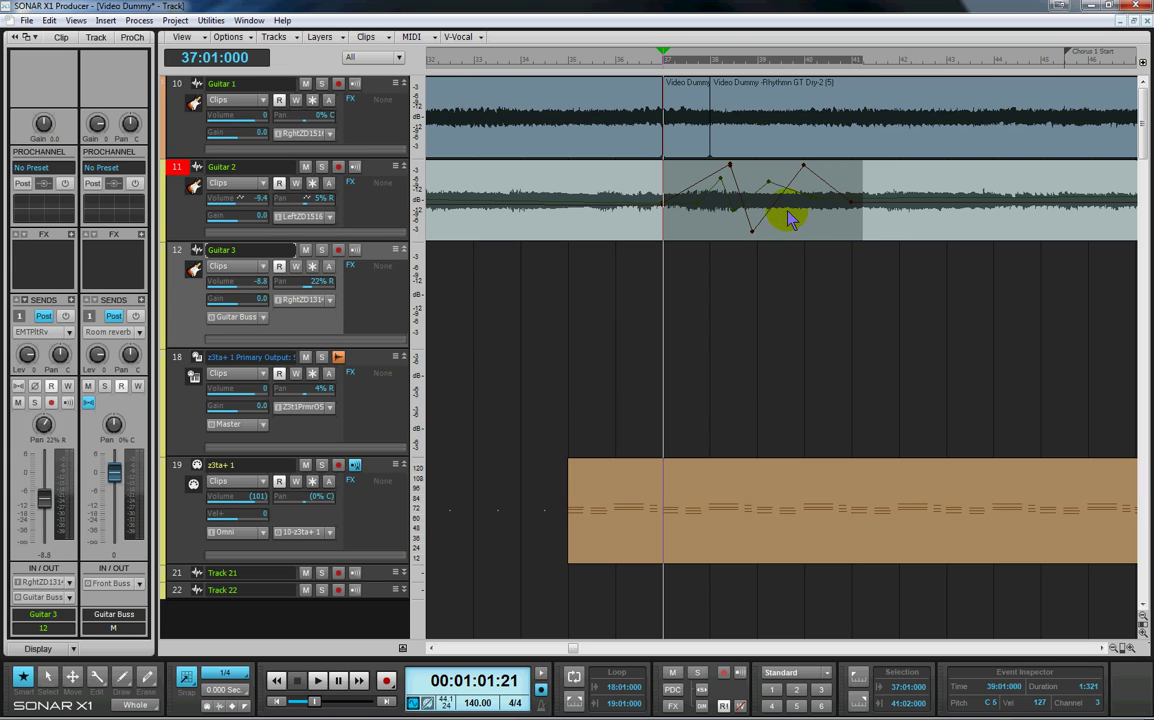
left_click_drag(790, 218, 794, 267)
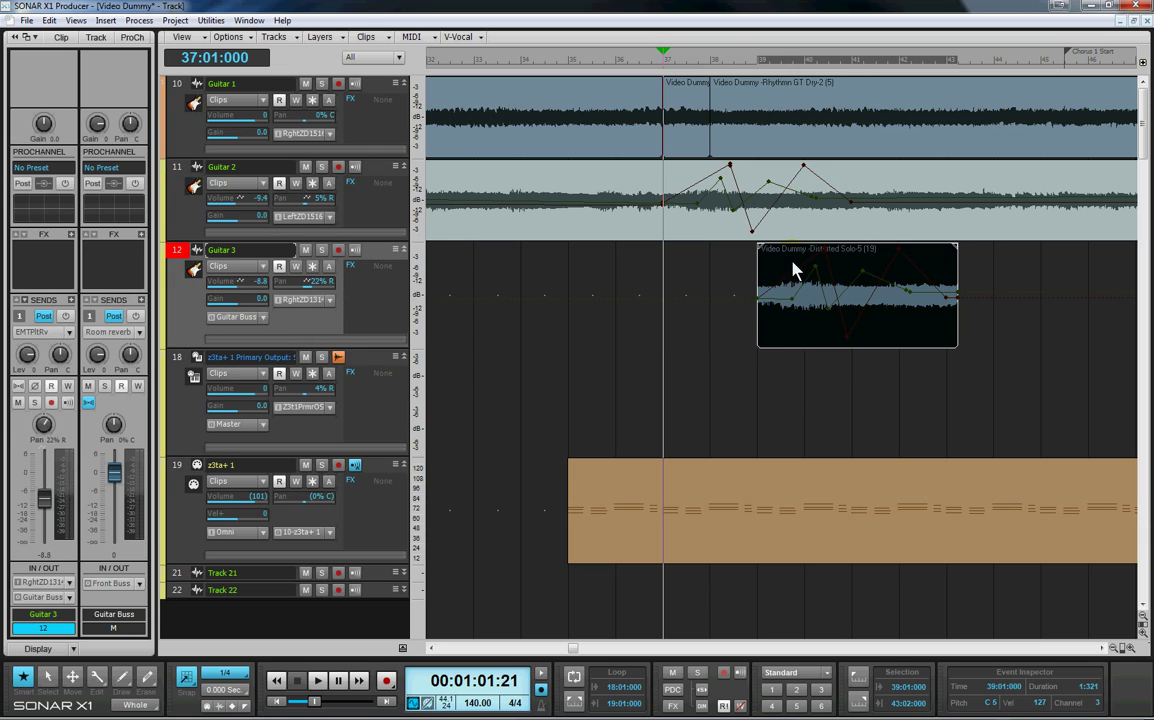
left_click(748, 393)
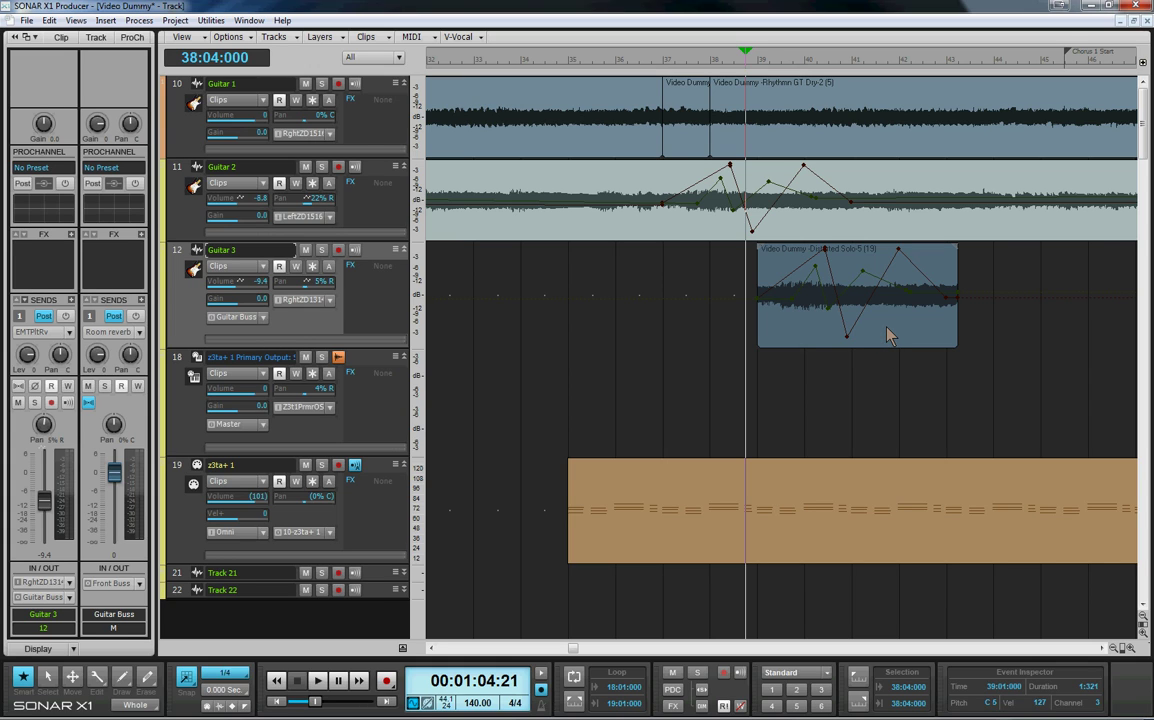
left_click(889, 336)
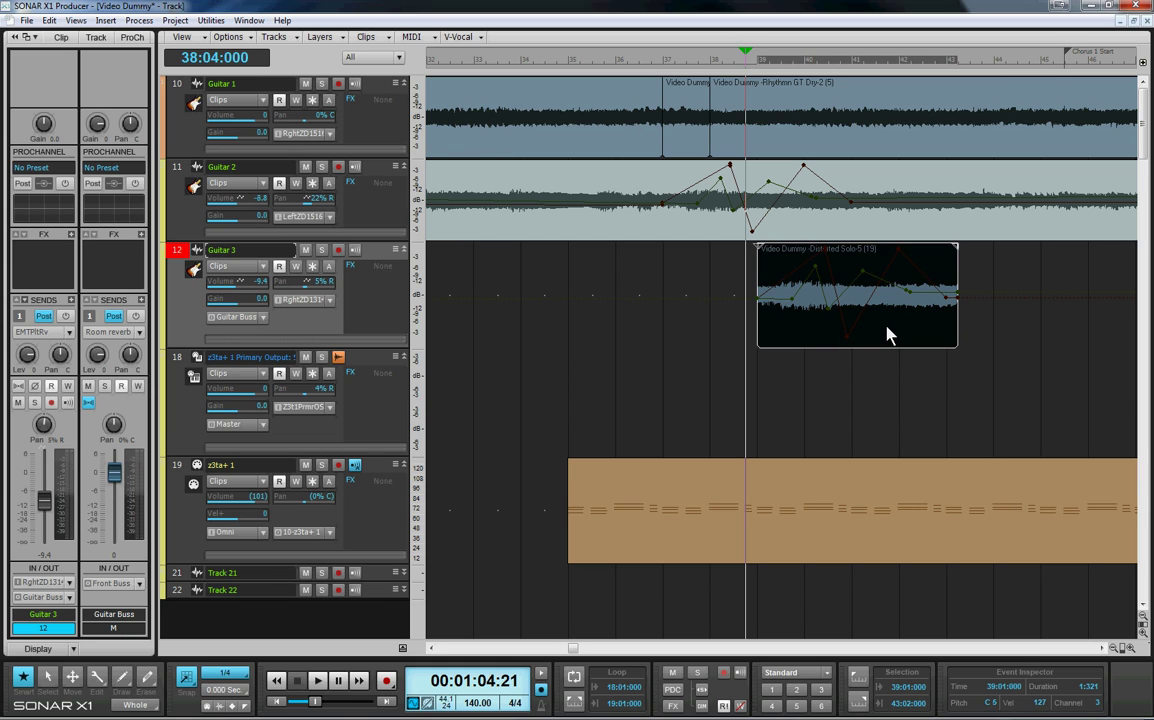
key("Delete")
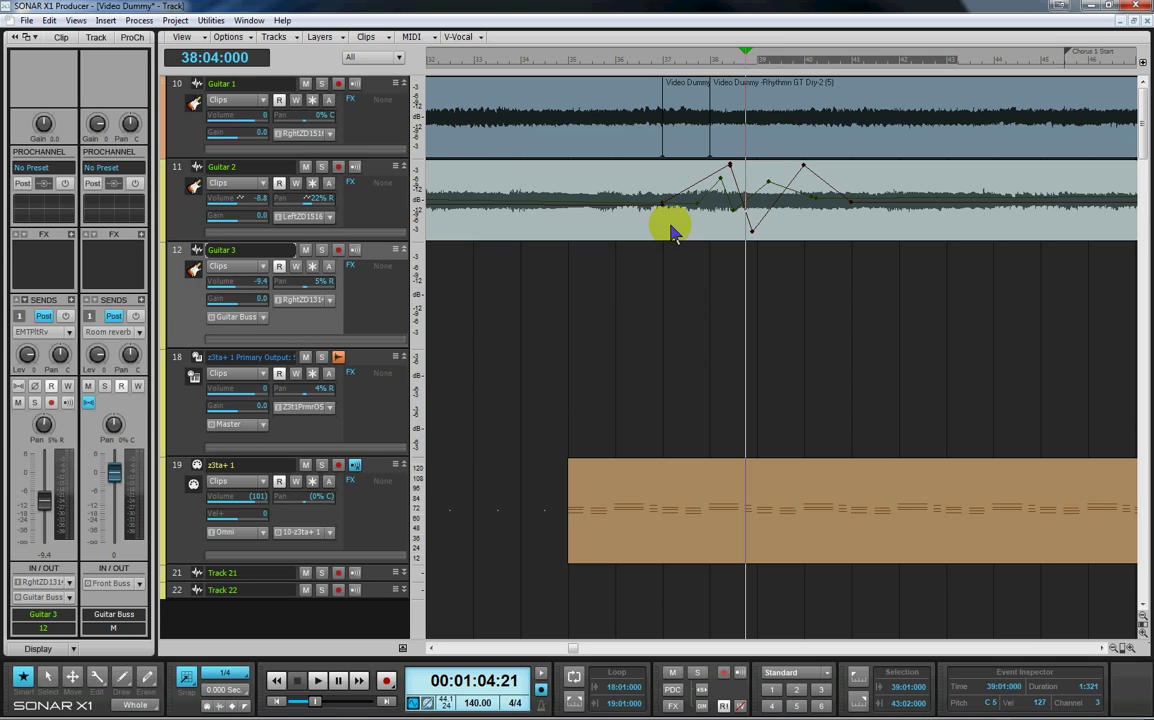
Step: Copy measures 37–41 of Guitar 2 with Track/Bus Automation, leaving Now time at 37:01
left_click_drag(670, 227, 842, 190)
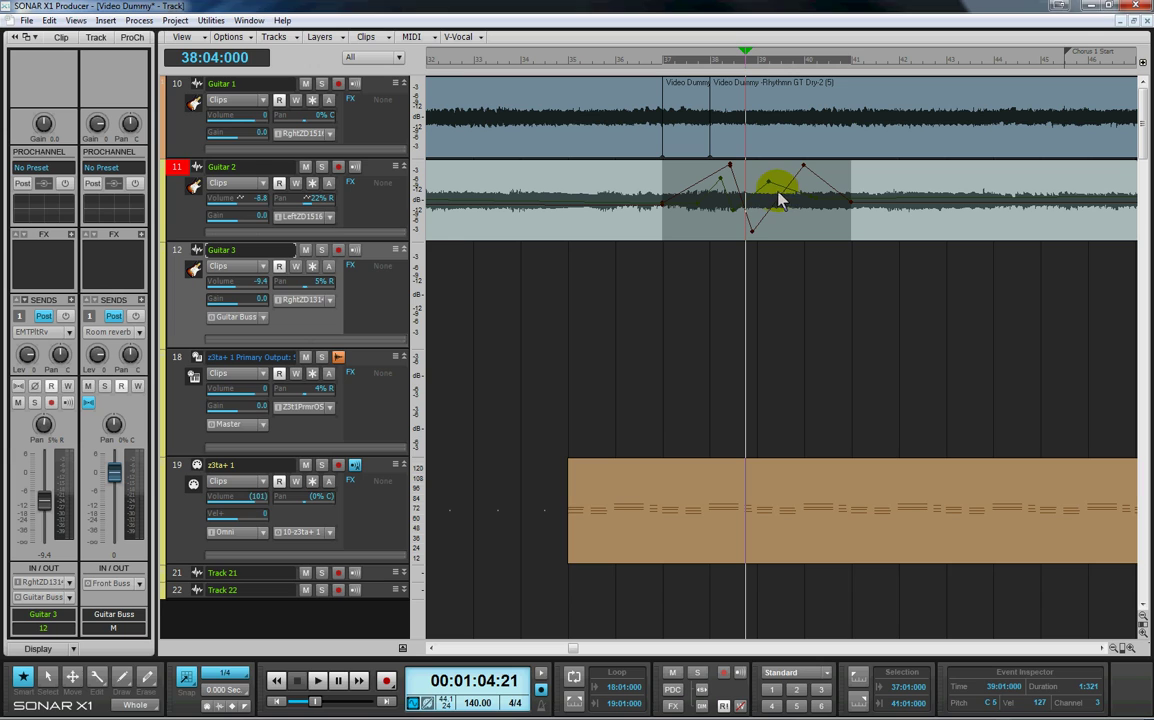
key("ctrl+c")
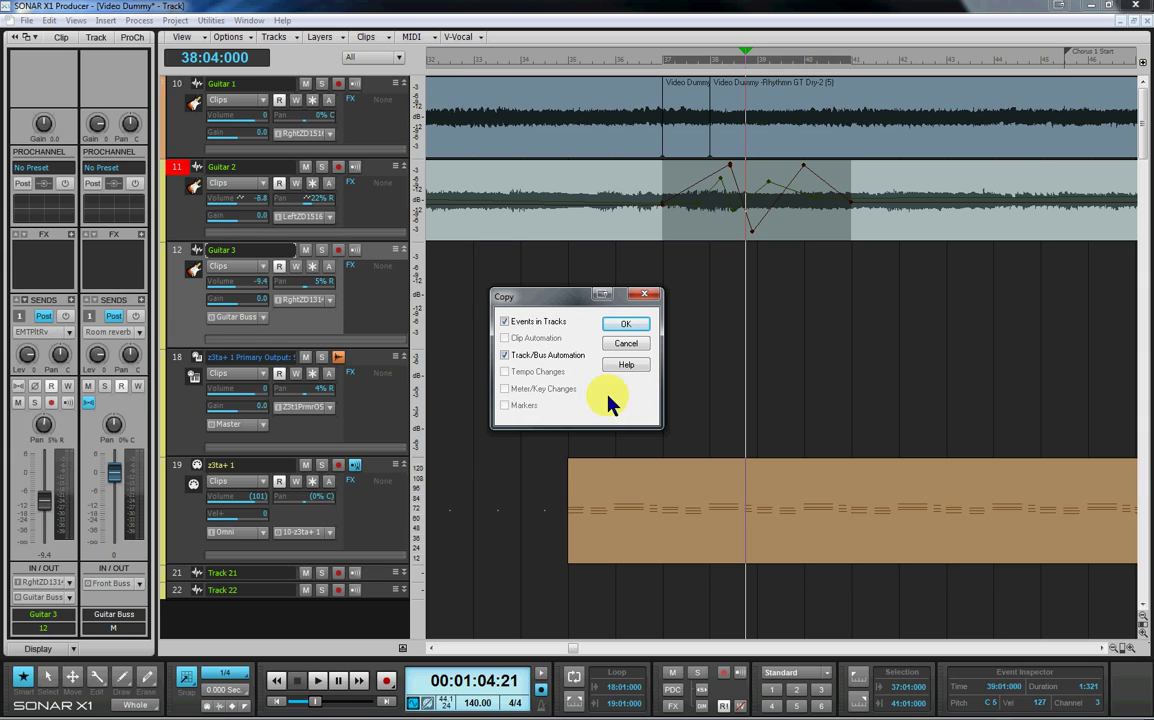
left_click(625, 325)
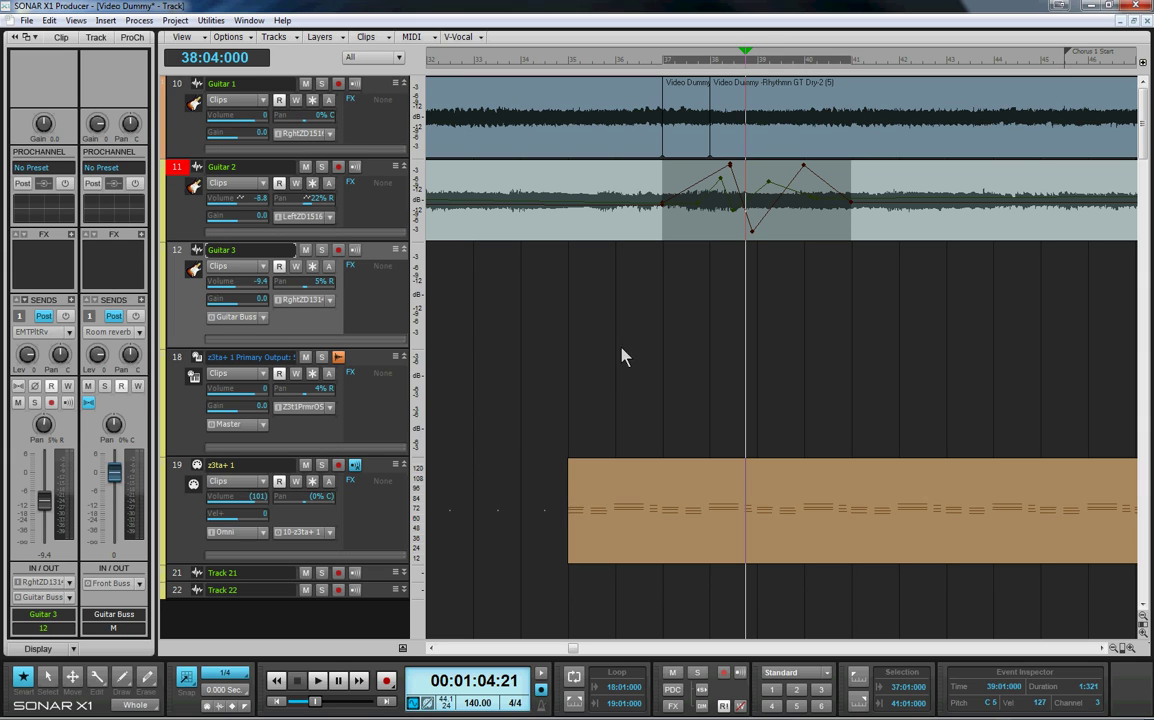
left_click(665, 305)
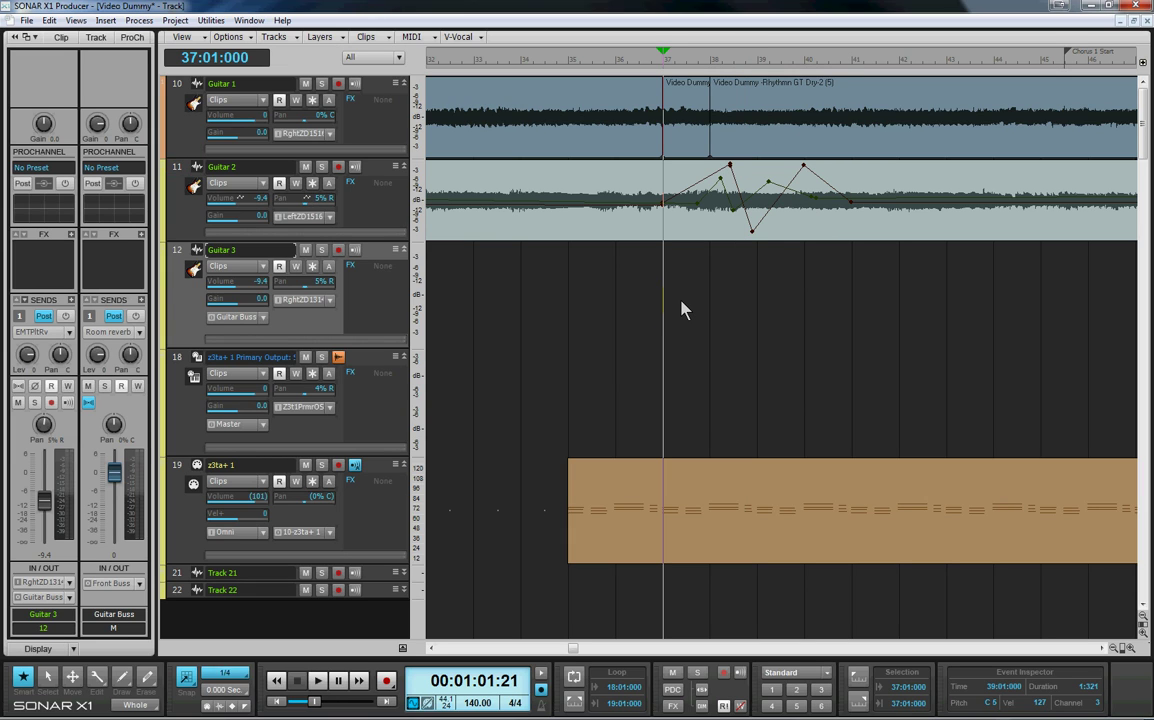
Step: Paste onto Guitar 3 with Repetitions 3 and Events/Clips unchecked, pasting automation only
key("ctrl+v")
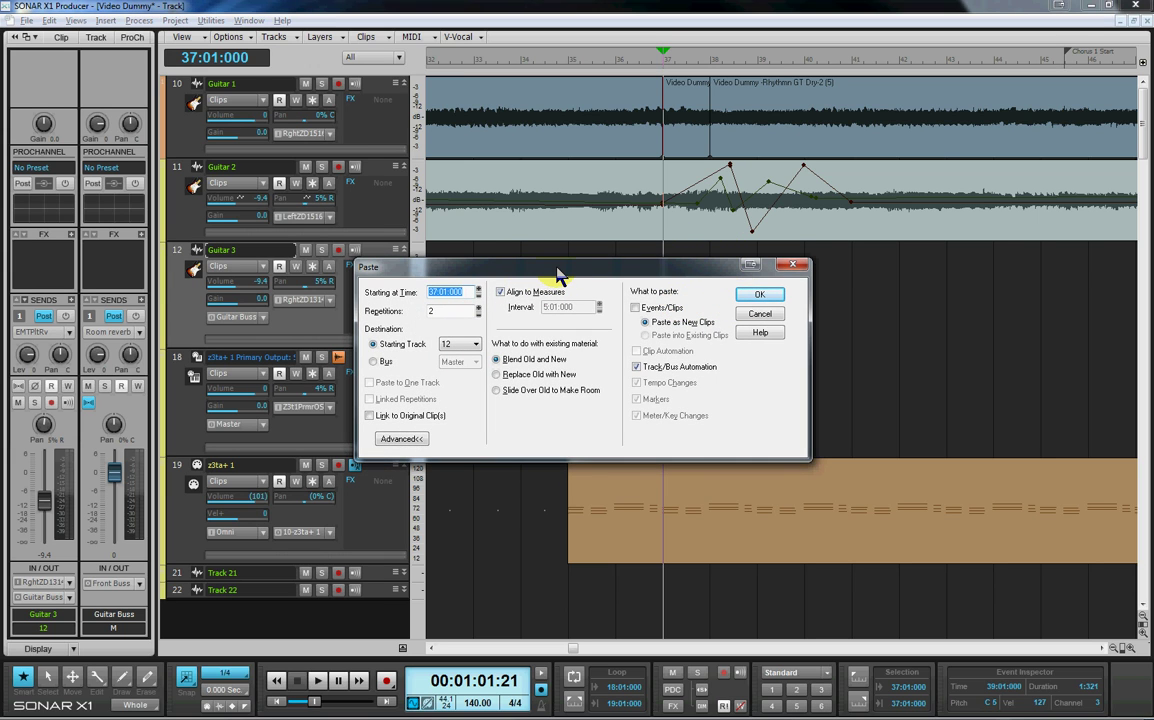
left_click(478, 307)
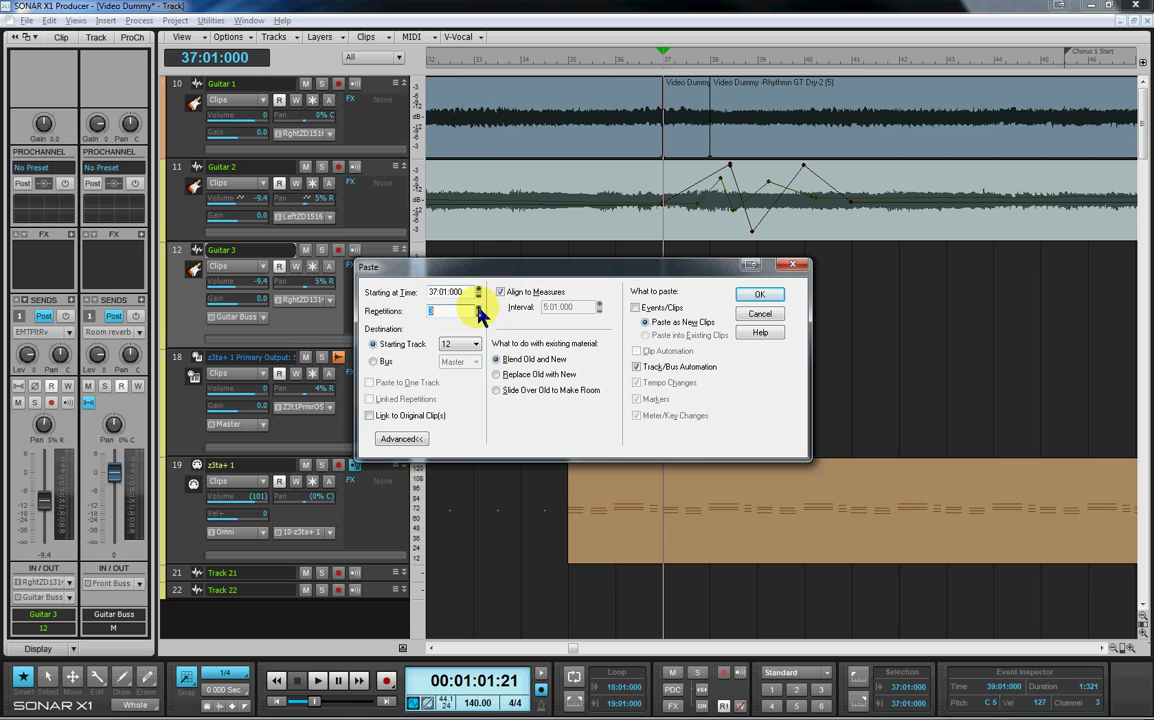
left_click(635, 308)
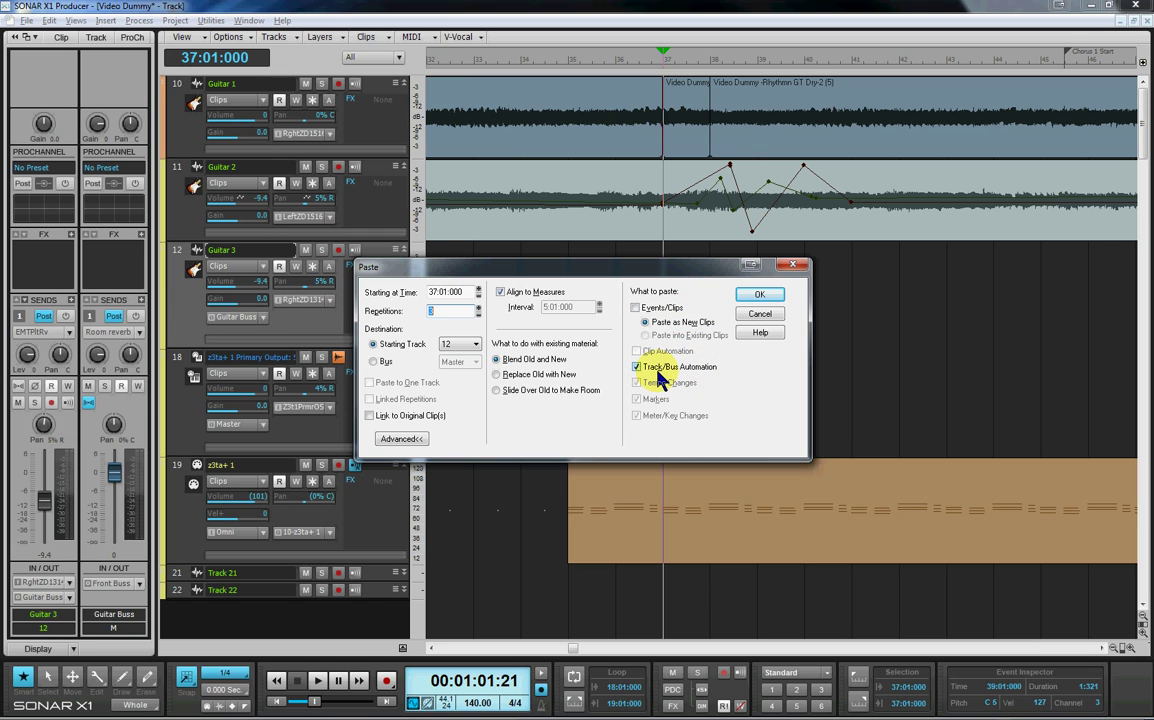
left_click(759, 297)
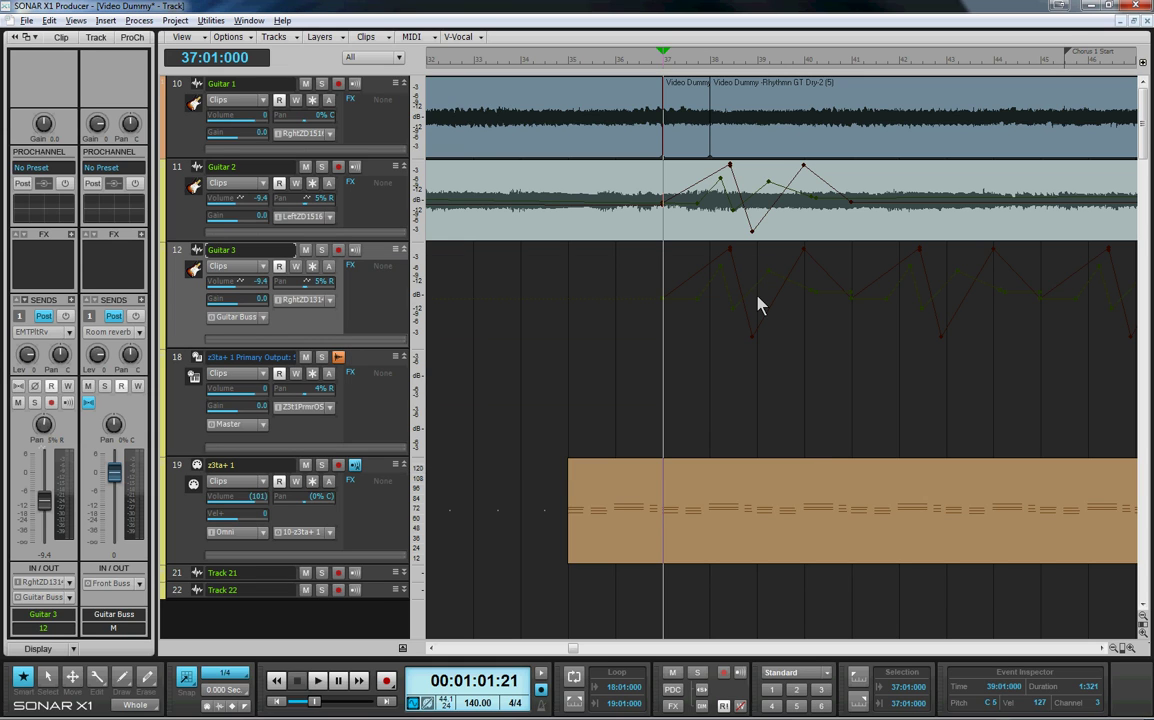
Step: Switch Guitar 3's edit filter between its pasted Volume and Pan envelopes, ending on Pan
left_click(690, 285)
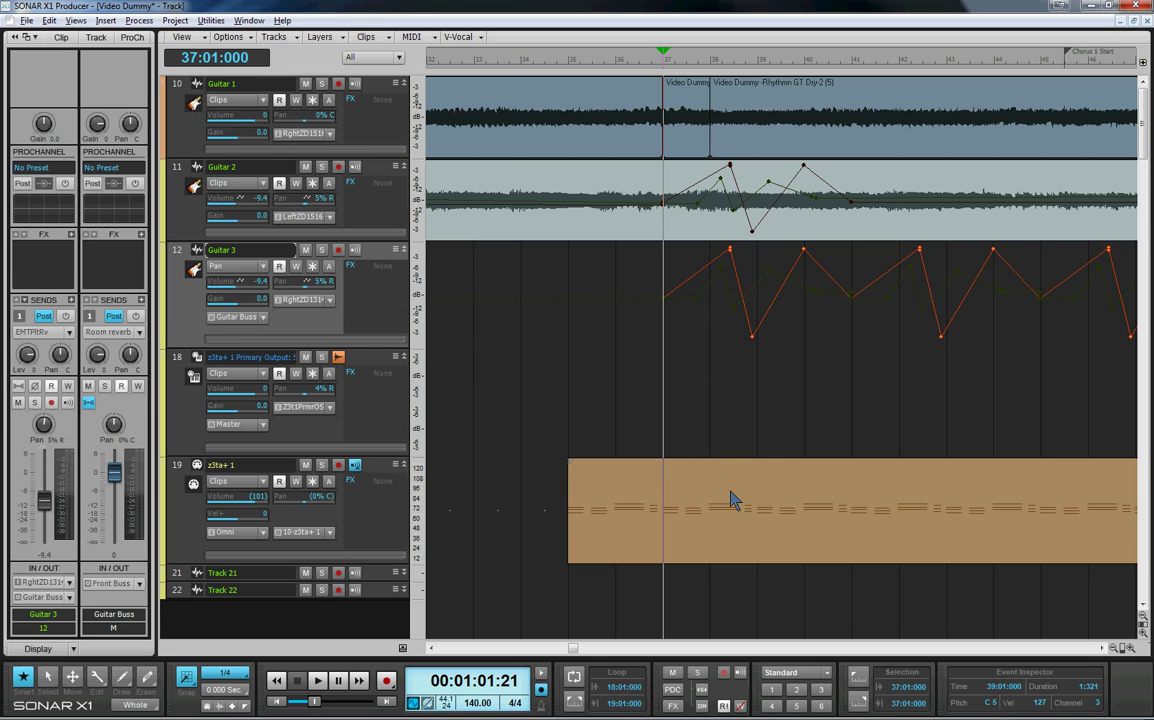
mouse_move(580, 649)
left_mouse_down()
mouse_move(597, 652)
mouse_move(588, 665)
mouse_move(587, 650)
left_mouse_up()
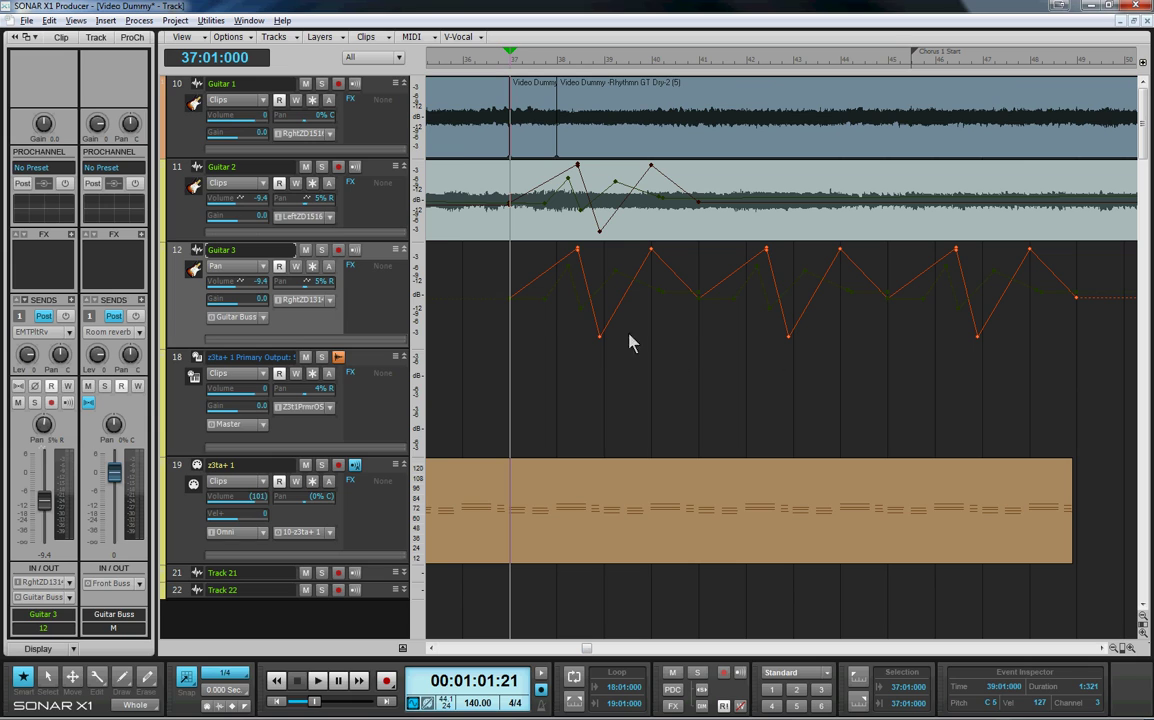
left_click(559, 293)
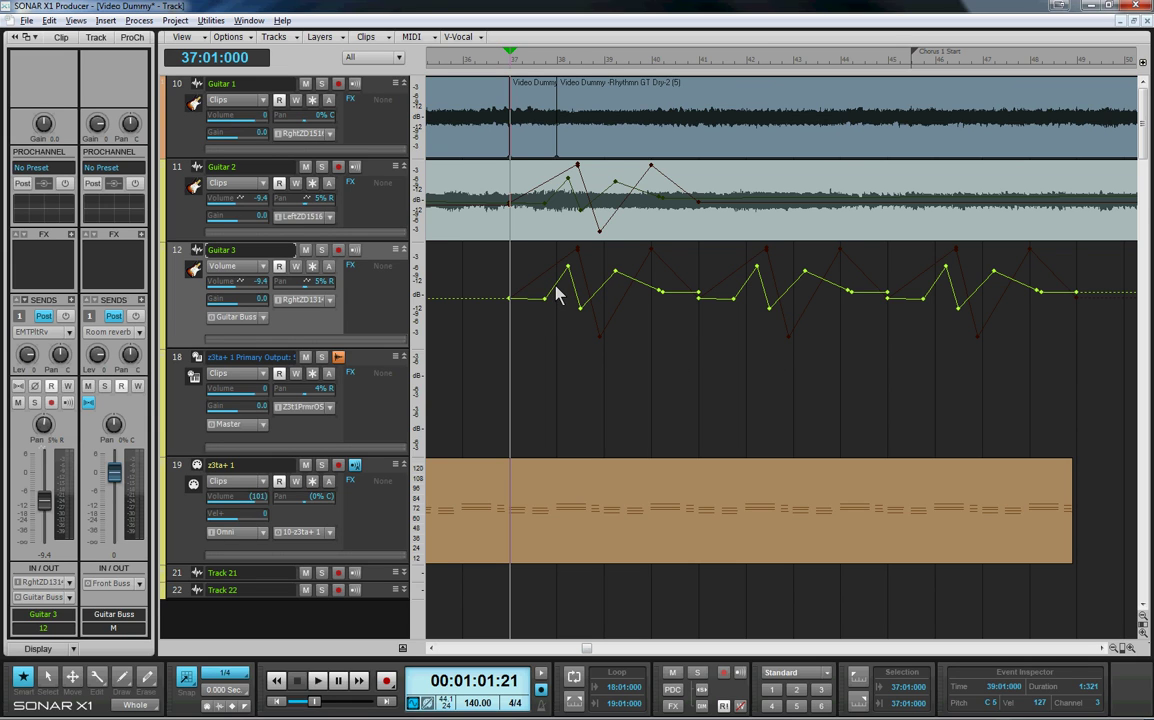
right_click(550, 289)
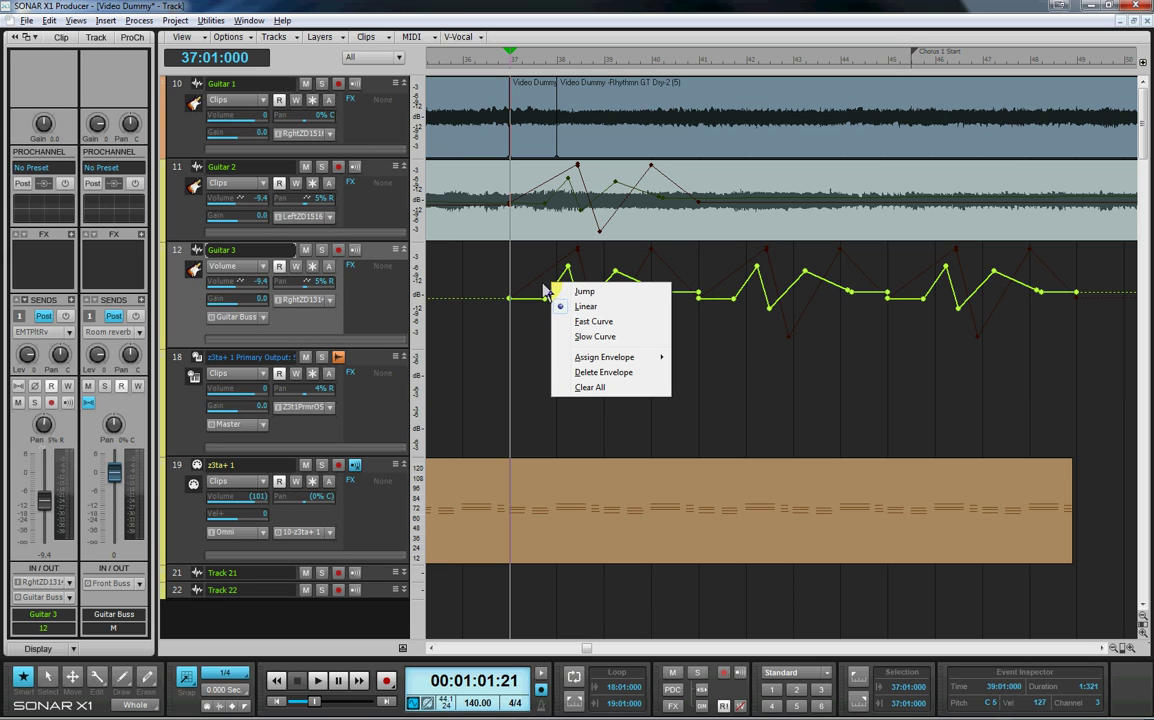
left_click(541, 292)
left_click(541, 293)
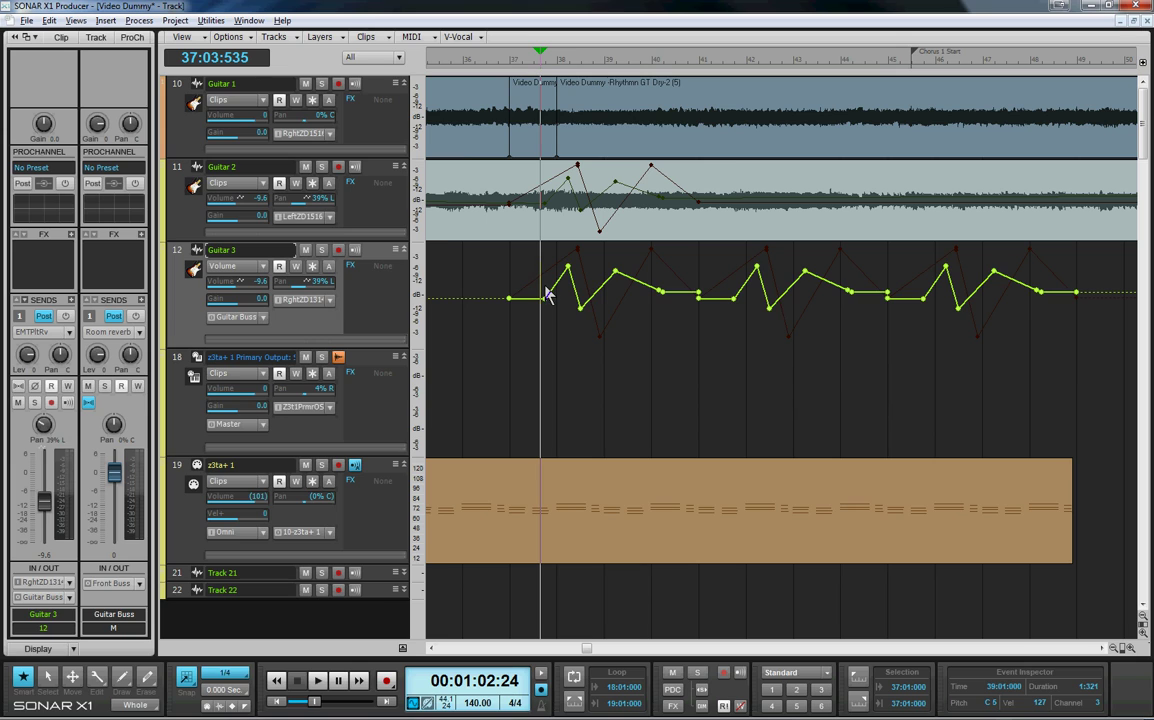
left_click(548, 292)
left_click(547, 292)
left_click(541, 293)
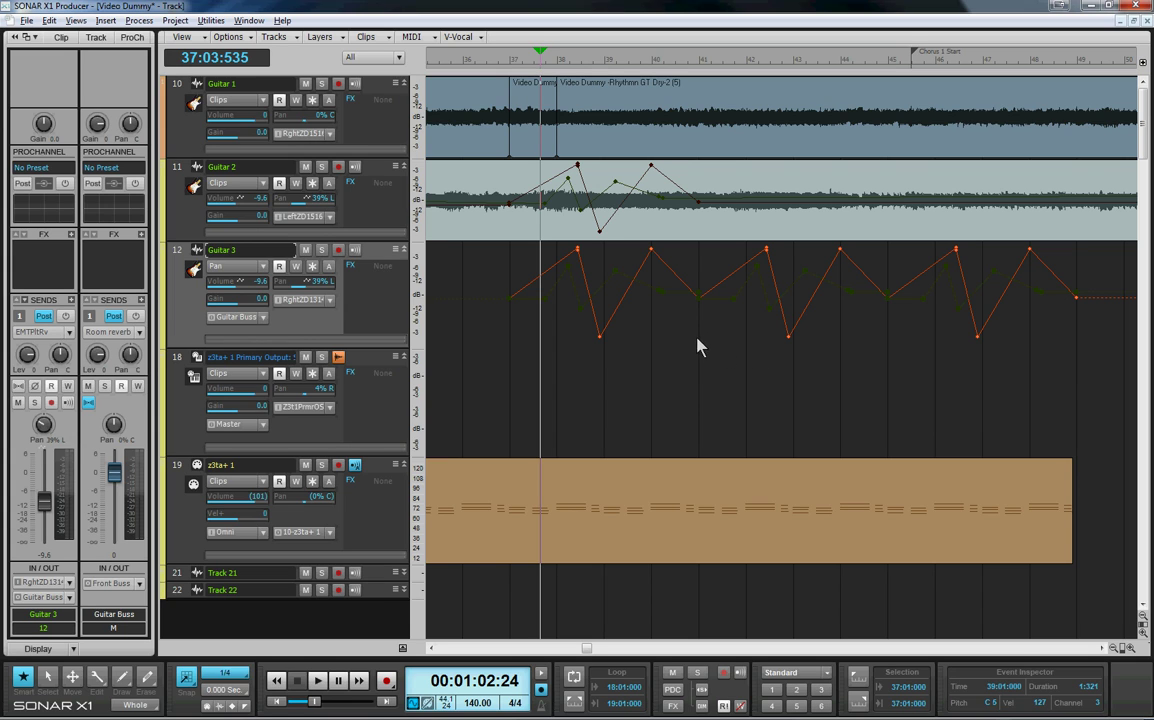
Step: Remove the pasted envelopes from Guitar 3 and set the Now time to 38:03
key("Delete")
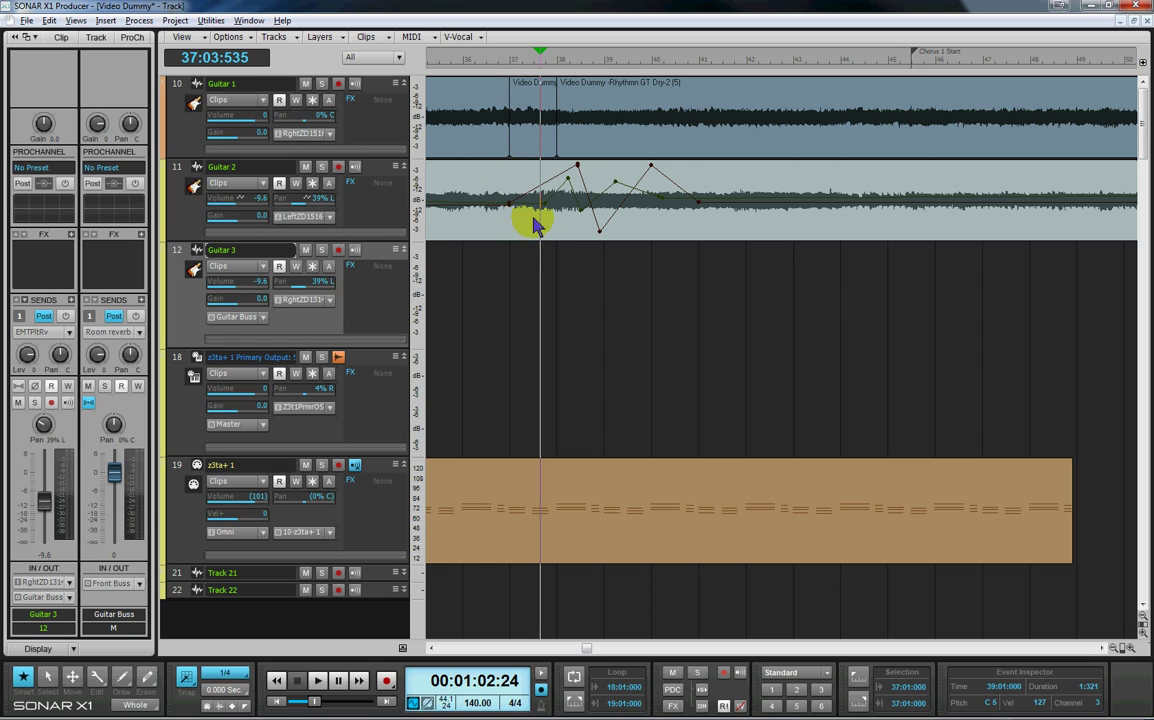
left_click(204, 40)
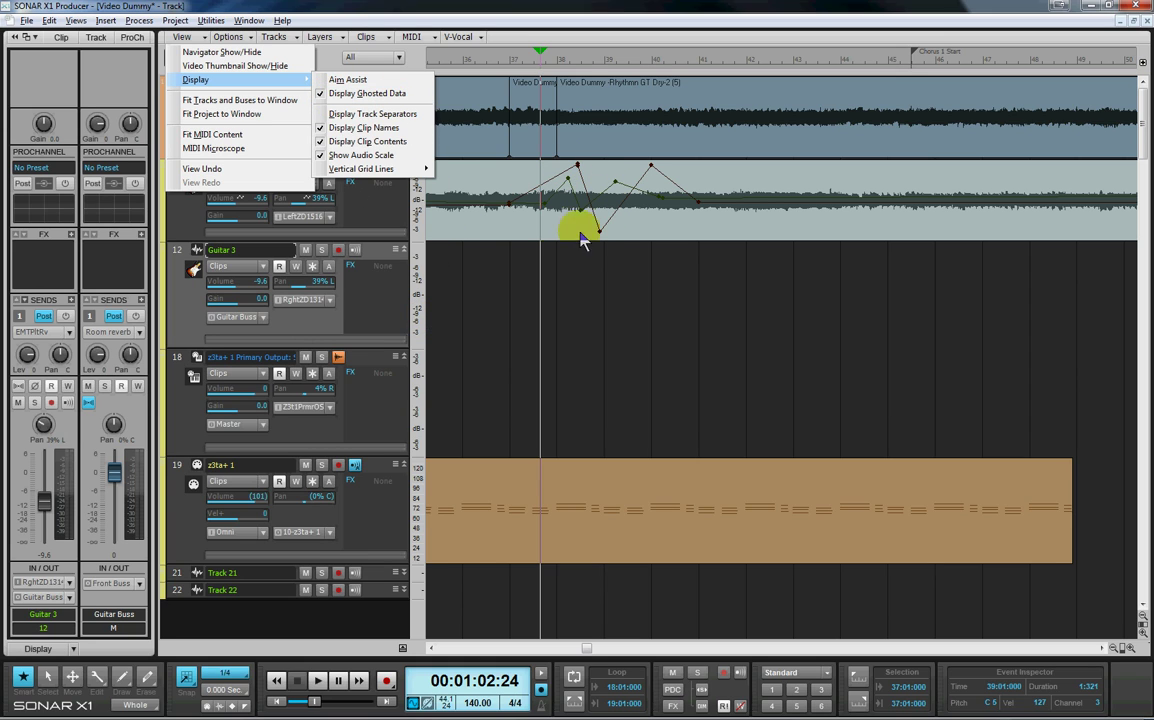
left_click(578, 290)
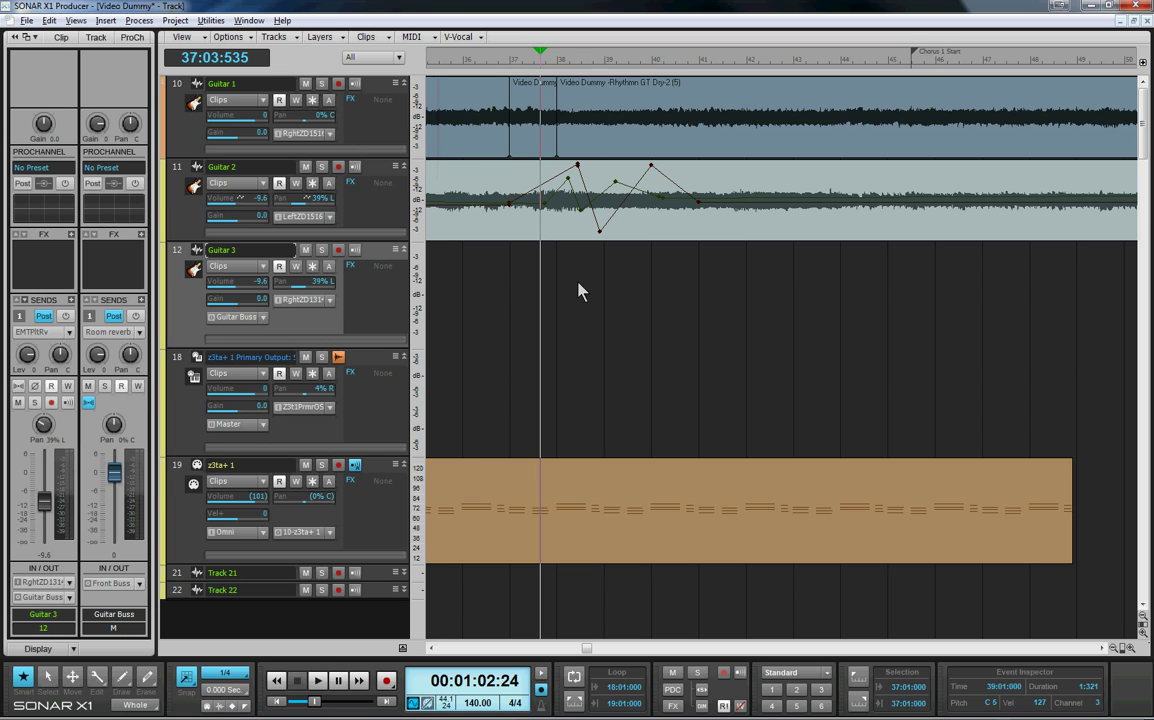
left_click(580, 291)
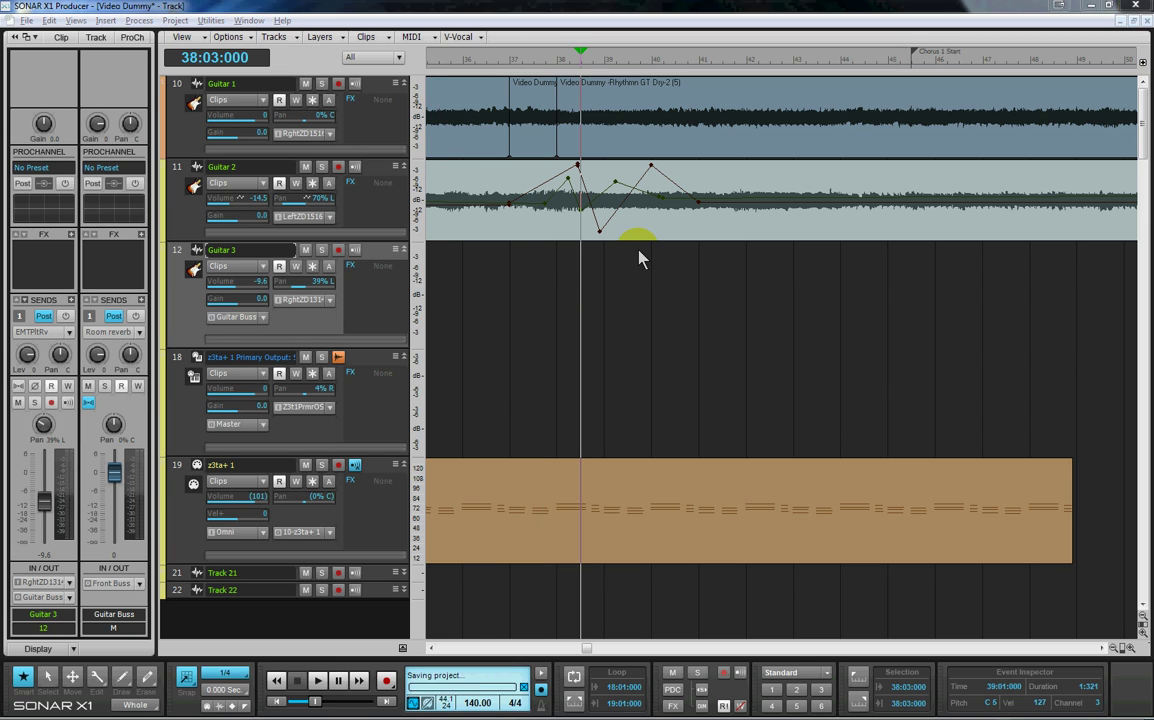
Step: Select Guitar 2's pan envelope and turn off View > Display > Display Ghosted Data
left_click(641, 183)
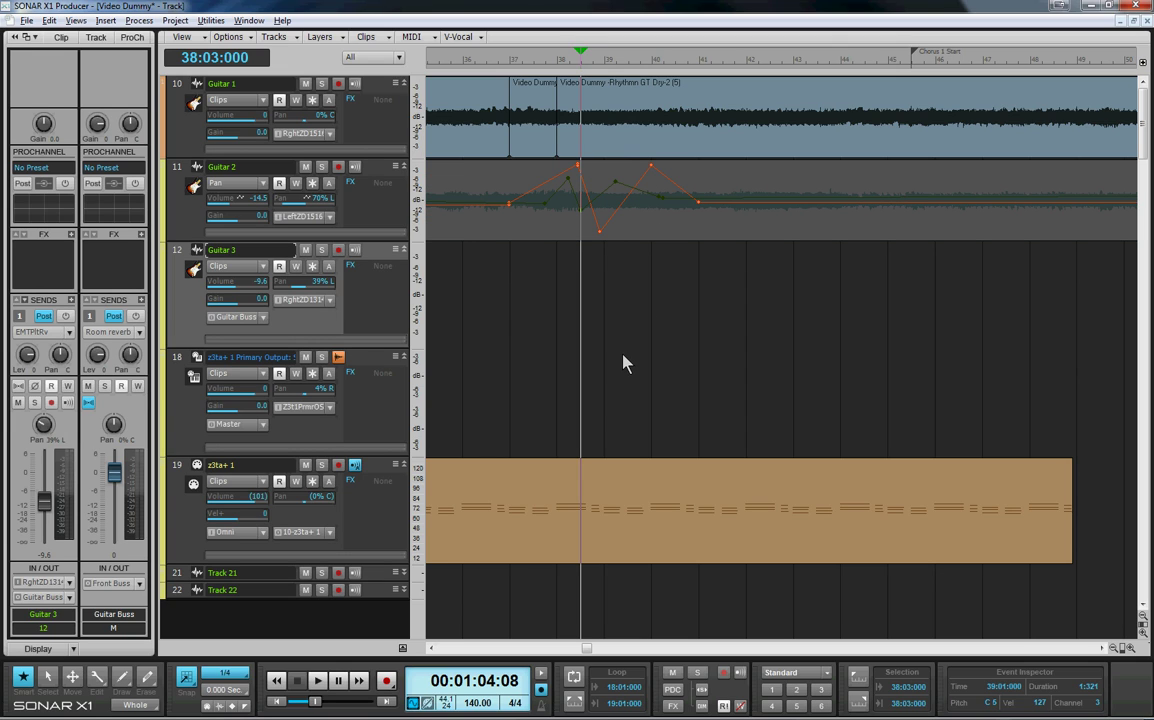
left_click(199, 38)
mouse_move(196, 80)
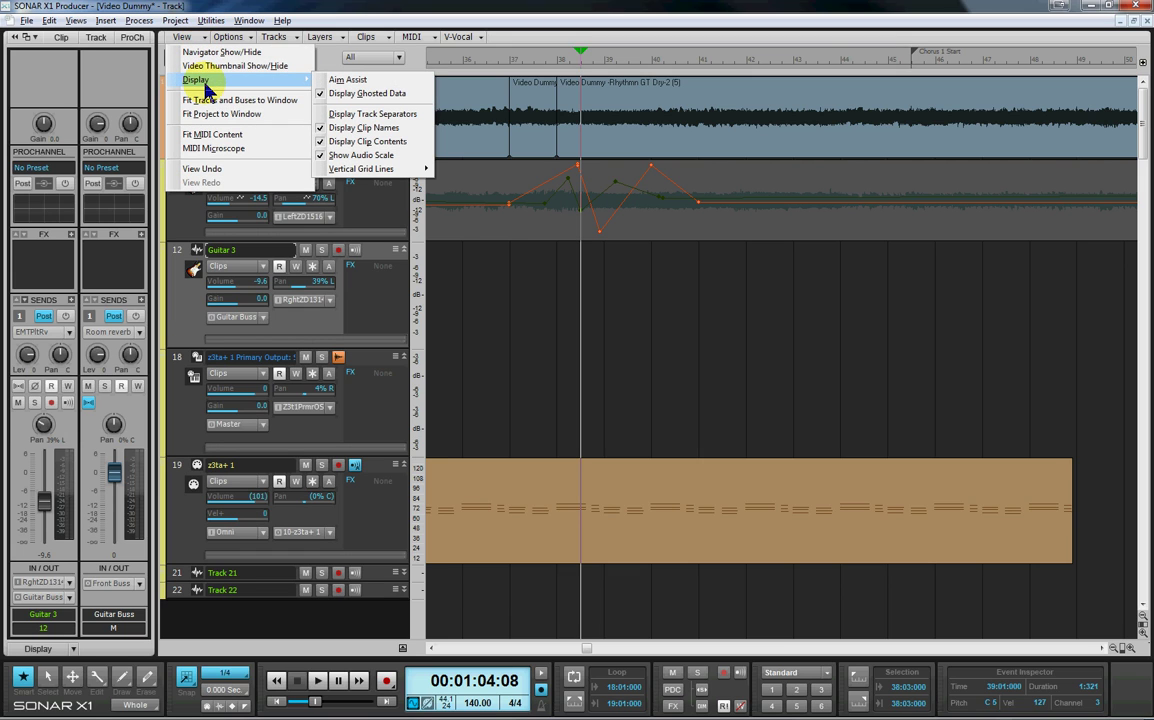
left_click(353, 94)
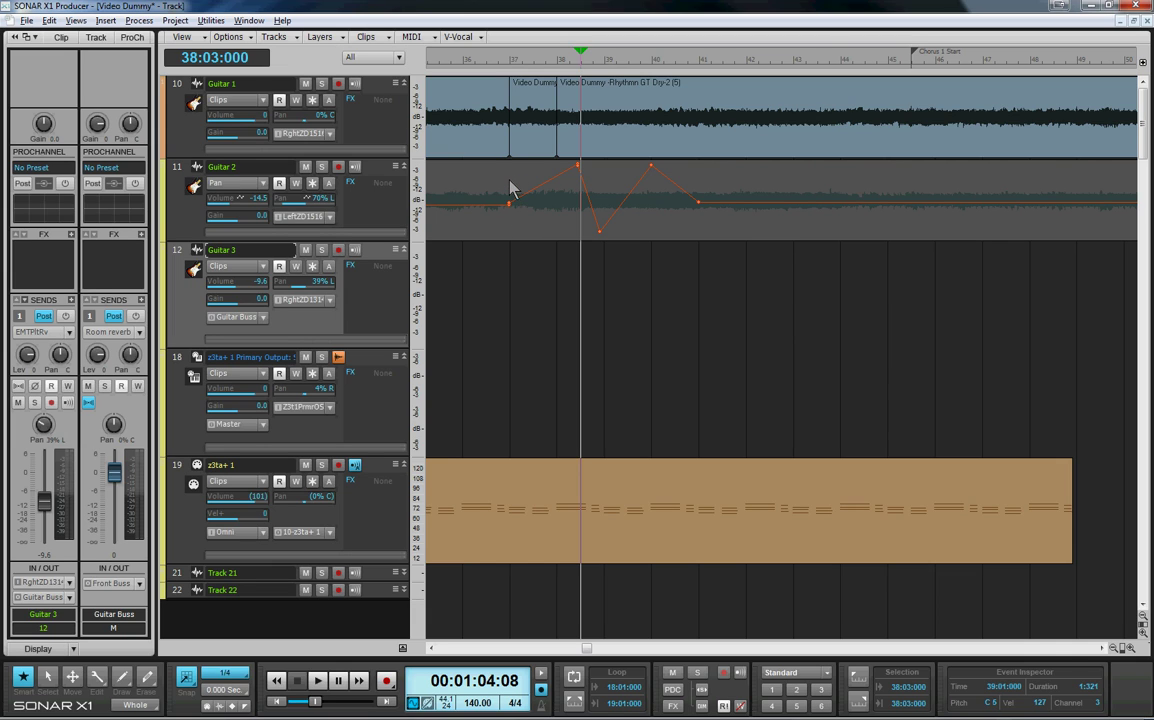
Step: Copy Guitar 2's pan envelope from bar 37 to 41 without events, Now time at 37
left_click_drag(509, 224, 698, 229)
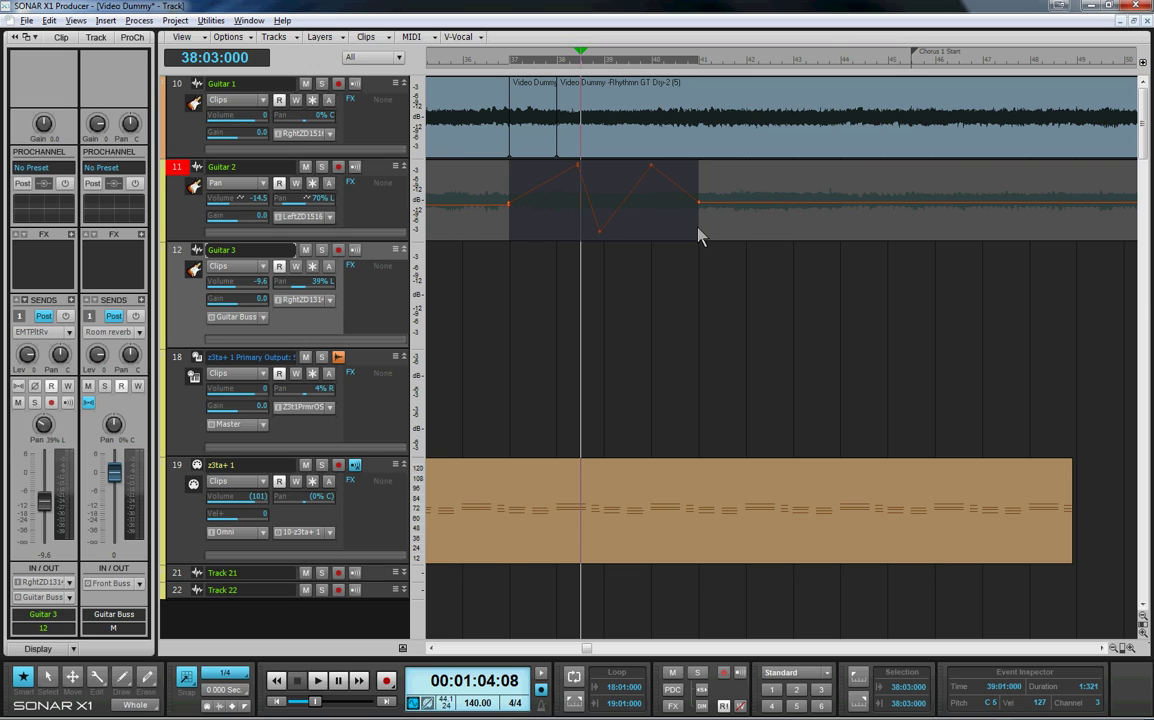
key("ctrl+c")
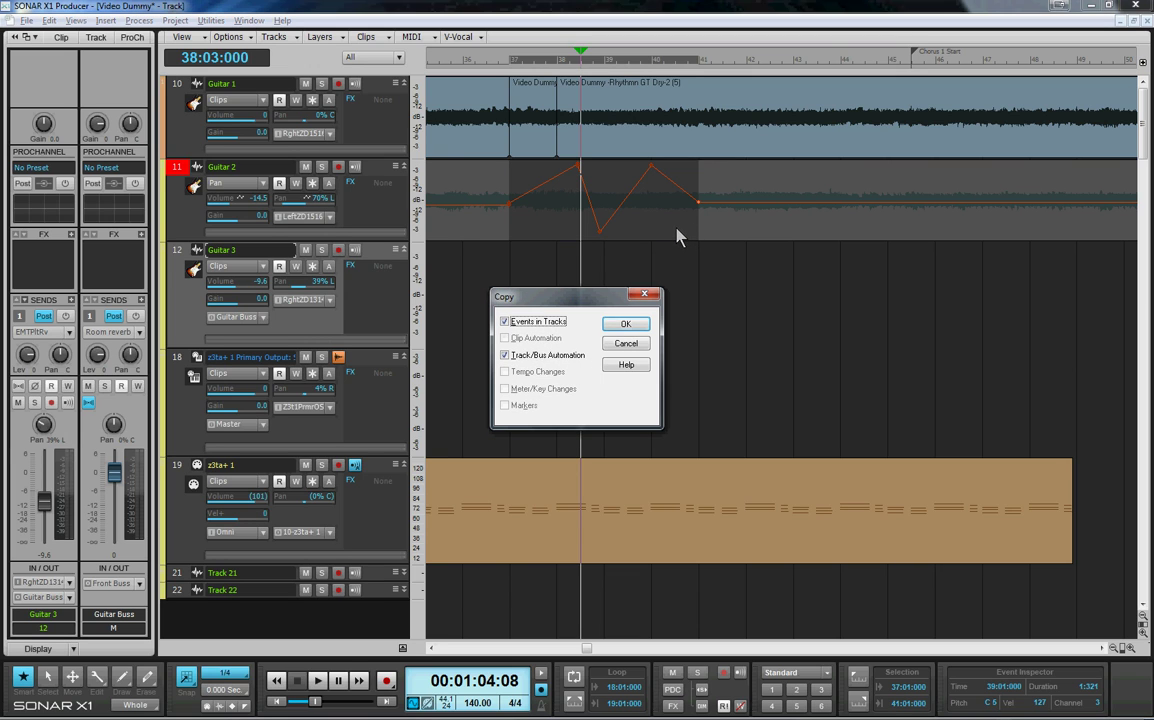
left_click(505, 322)
left_click(626, 328)
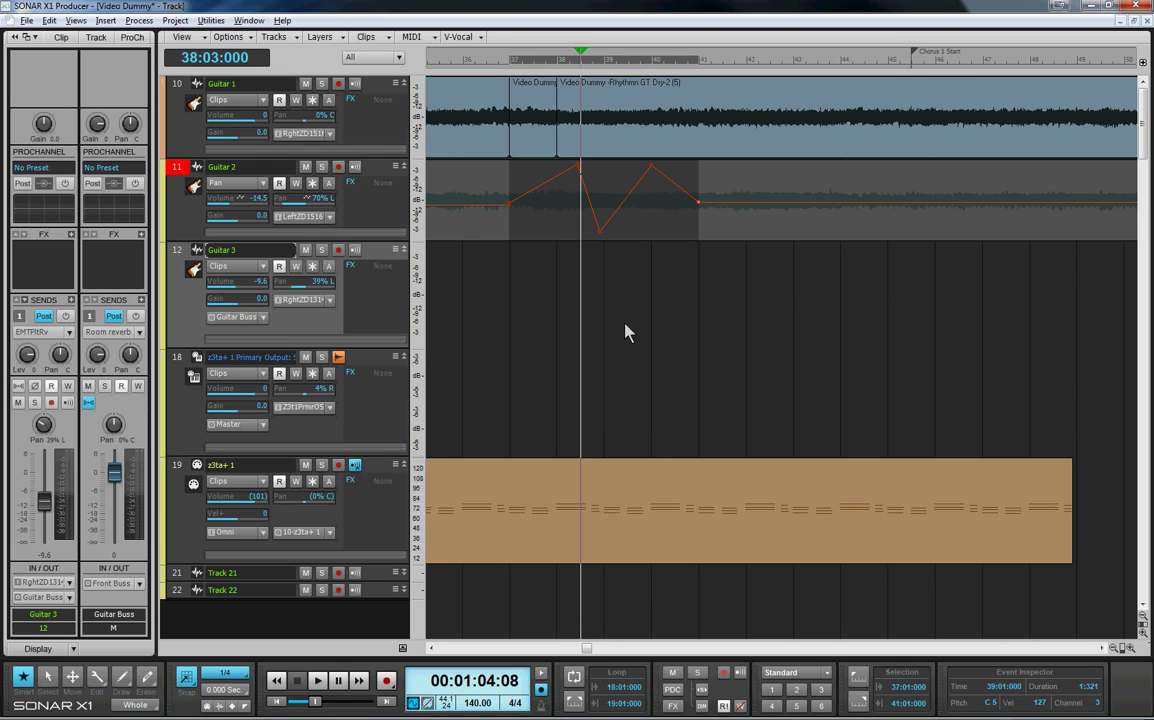
left_click(510, 285)
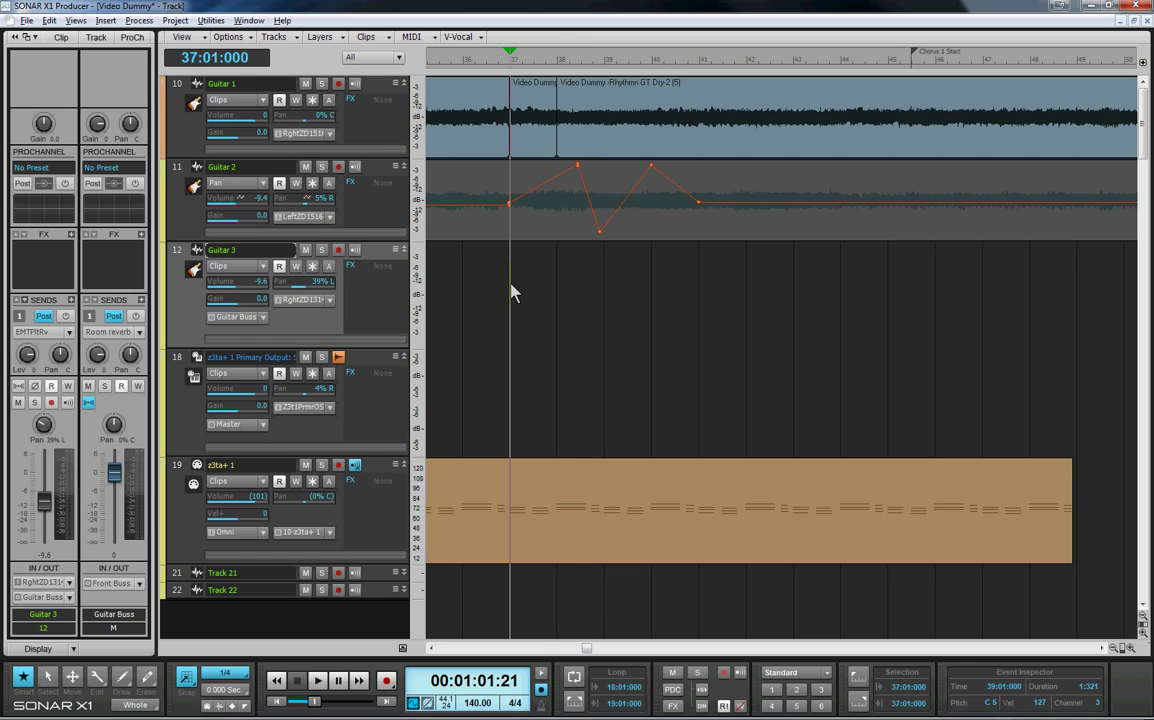
Step: Paste the pan envelope onto Guitar 3 from bar 37 with Repetitions set to 2
key("ctrl+v")
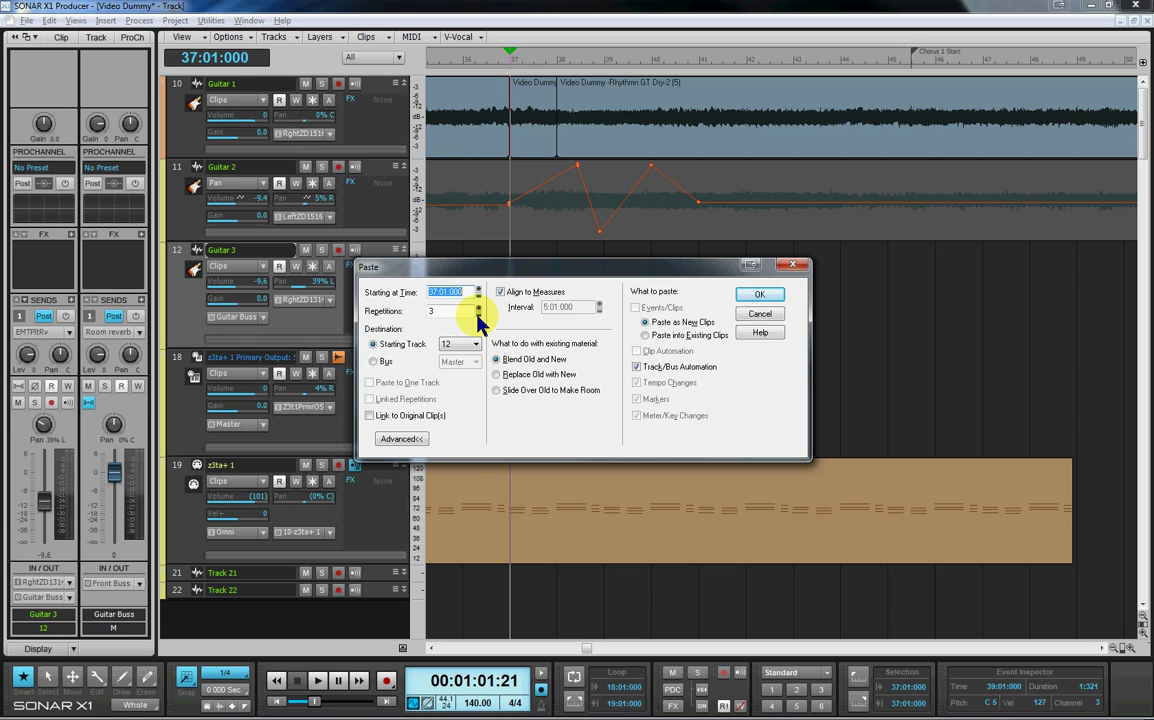
left_click(480, 317)
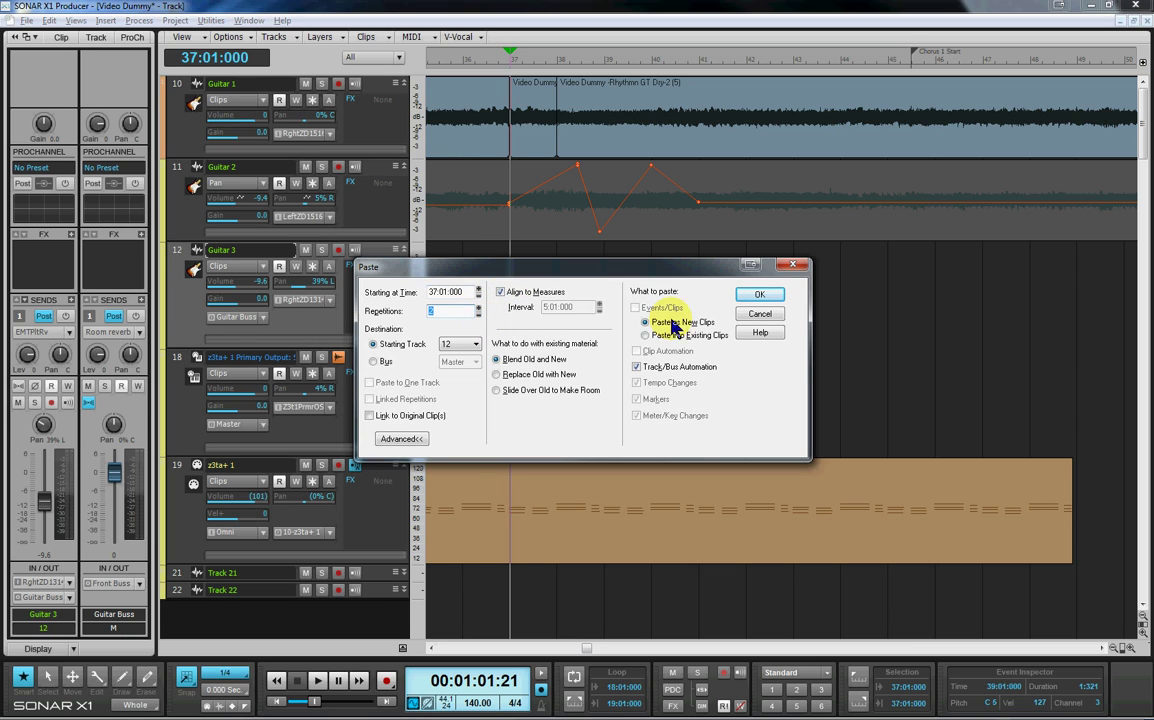
left_click(758, 297)
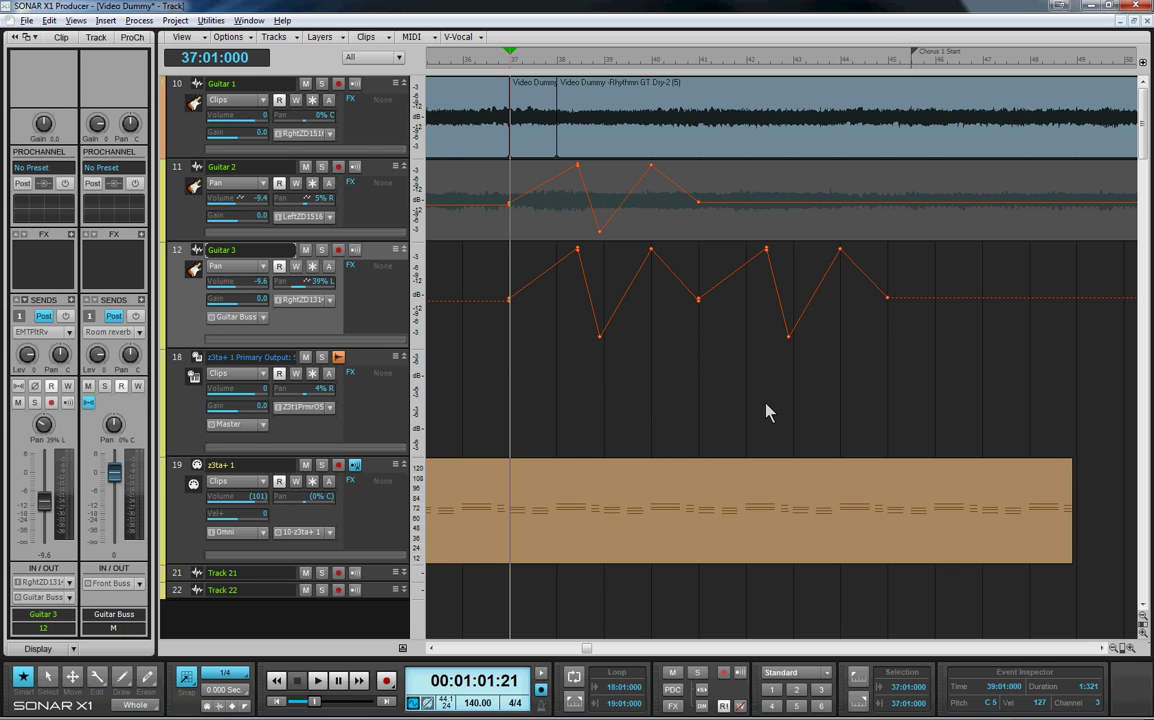
Step: Turn on Display Ghosted Data and switch Guitar 2's envelope from Pan to Volume
left_click(206, 40)
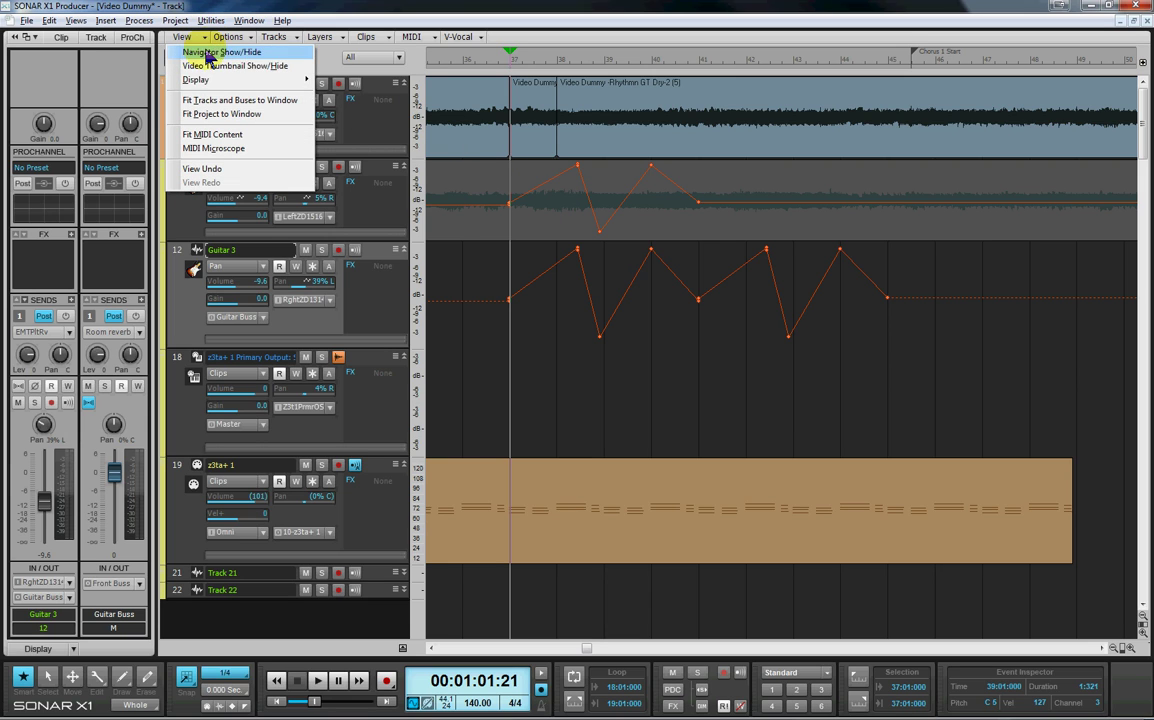
mouse_move(208, 82)
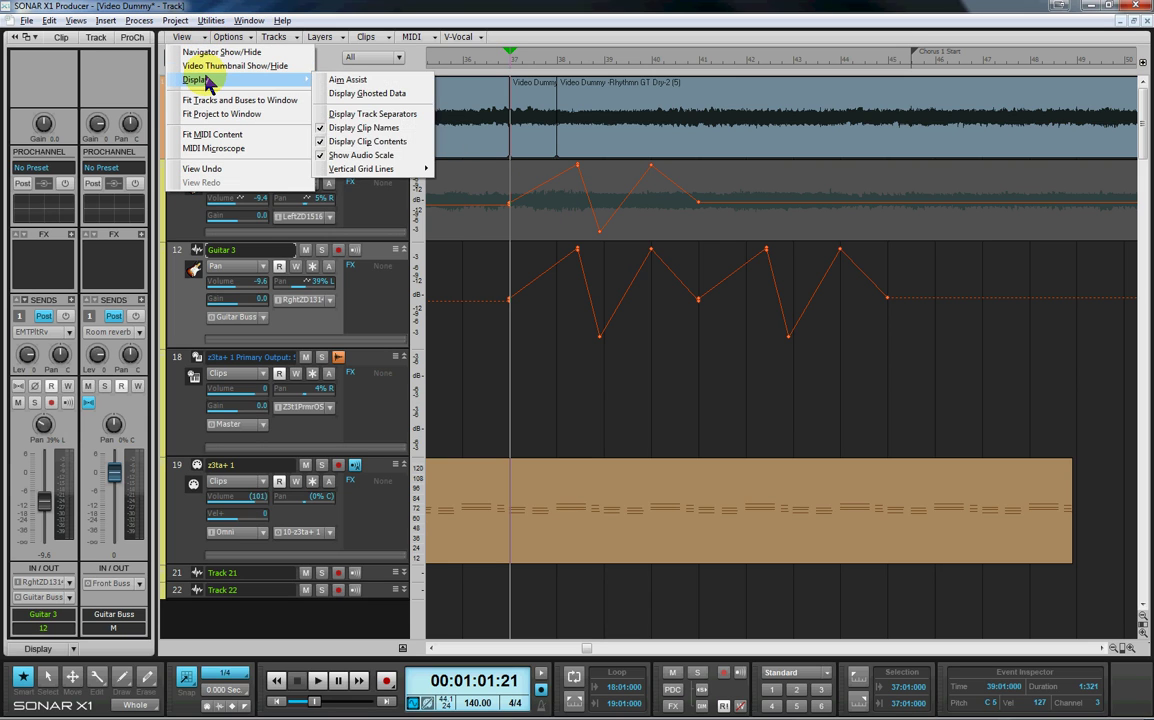
left_click(370, 95)
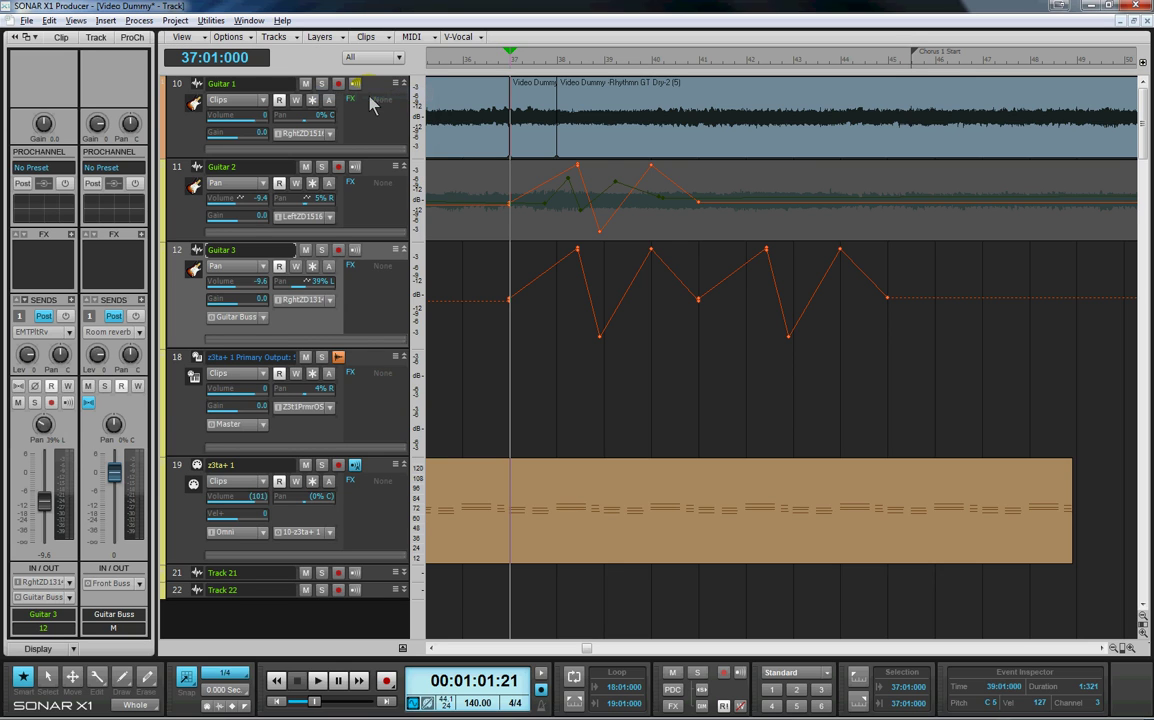
left_click(606, 191)
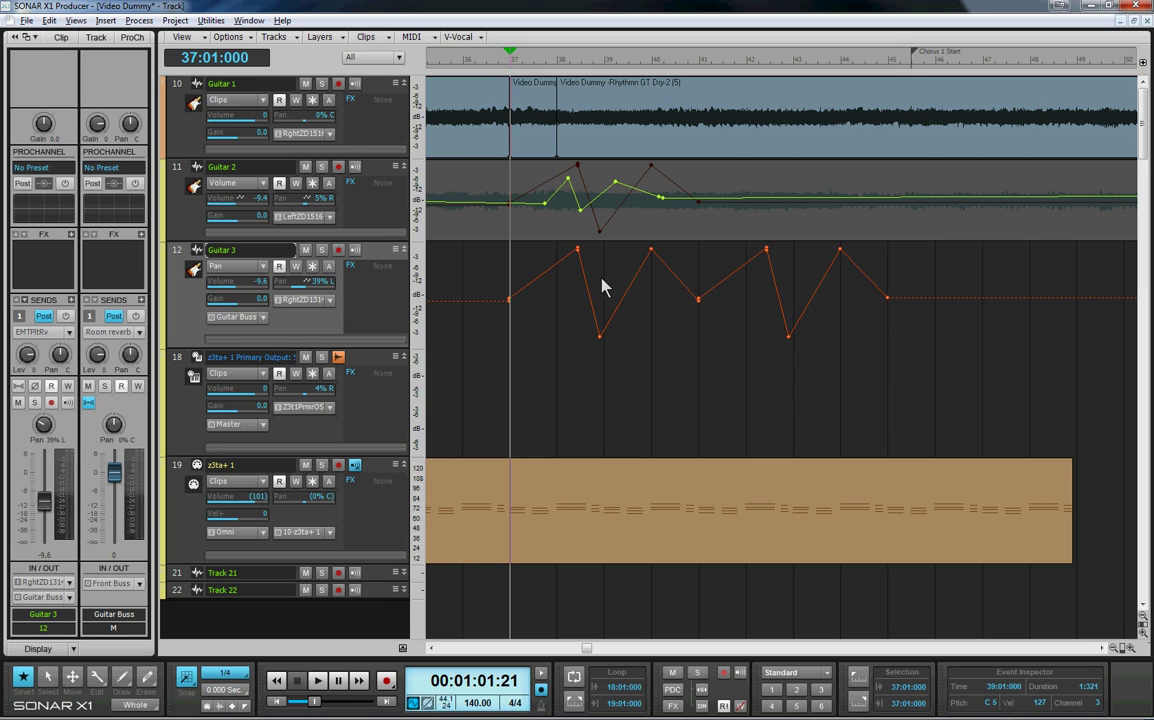
Step: Look through the edit filter options in the Tools palette over Guitar 3, changing nothing
key("t")
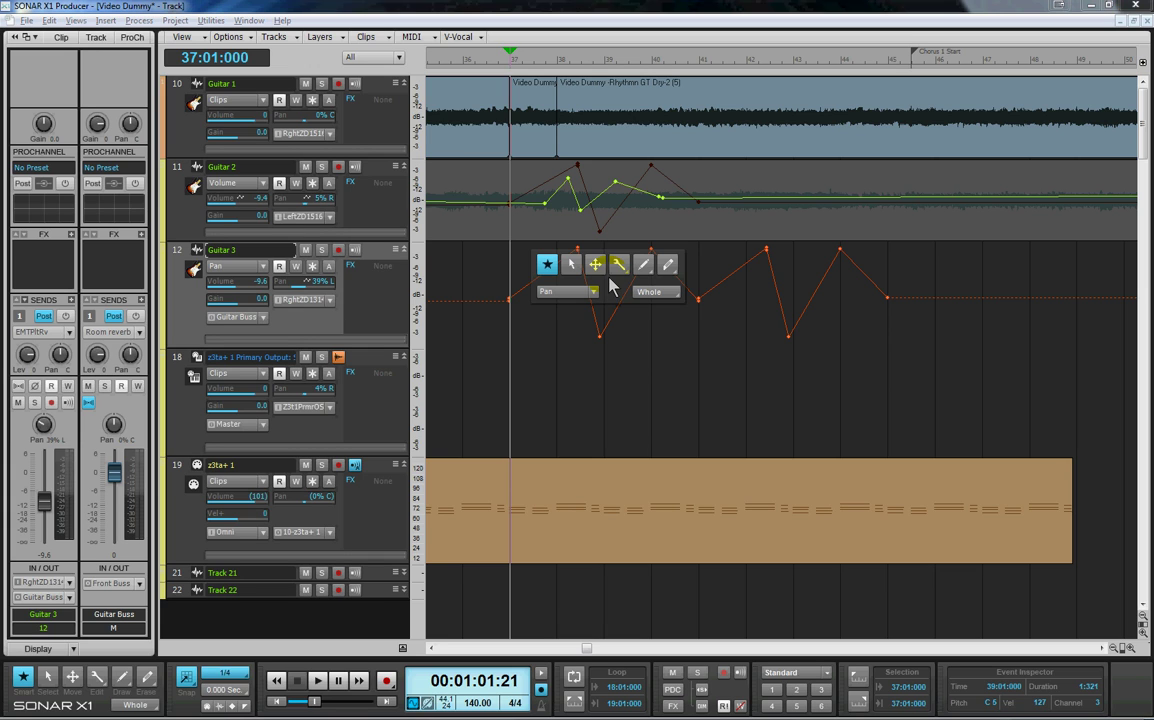
left_click(595, 292)
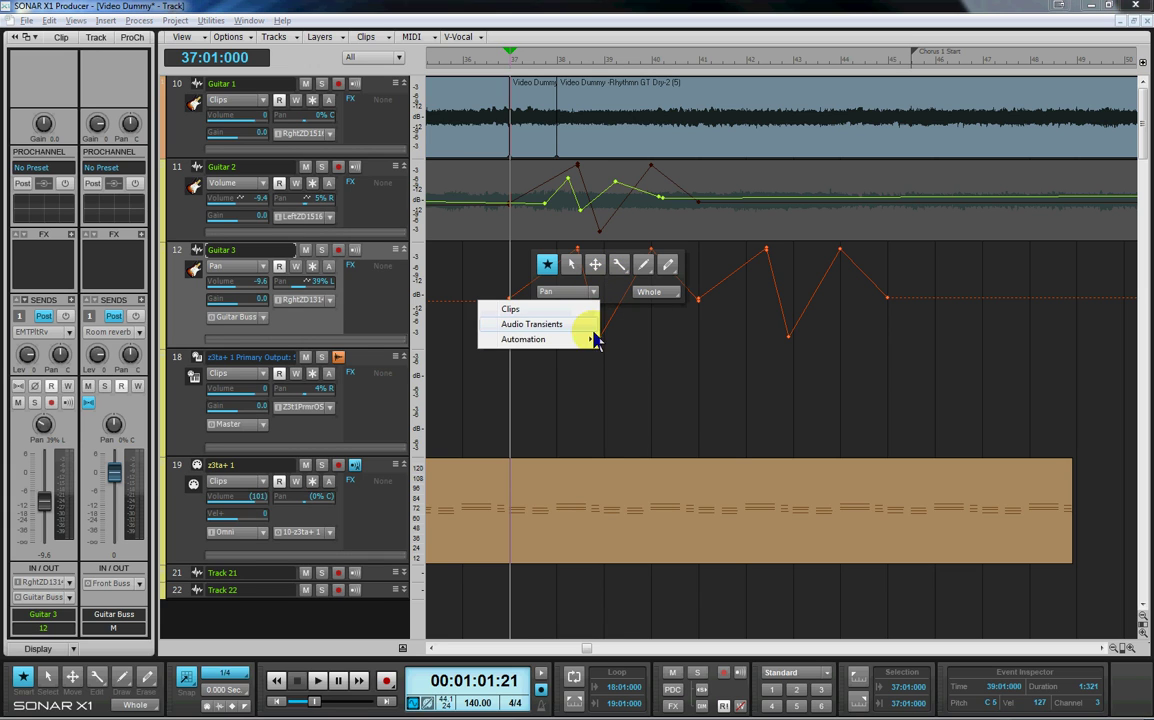
mouse_move(593, 340)
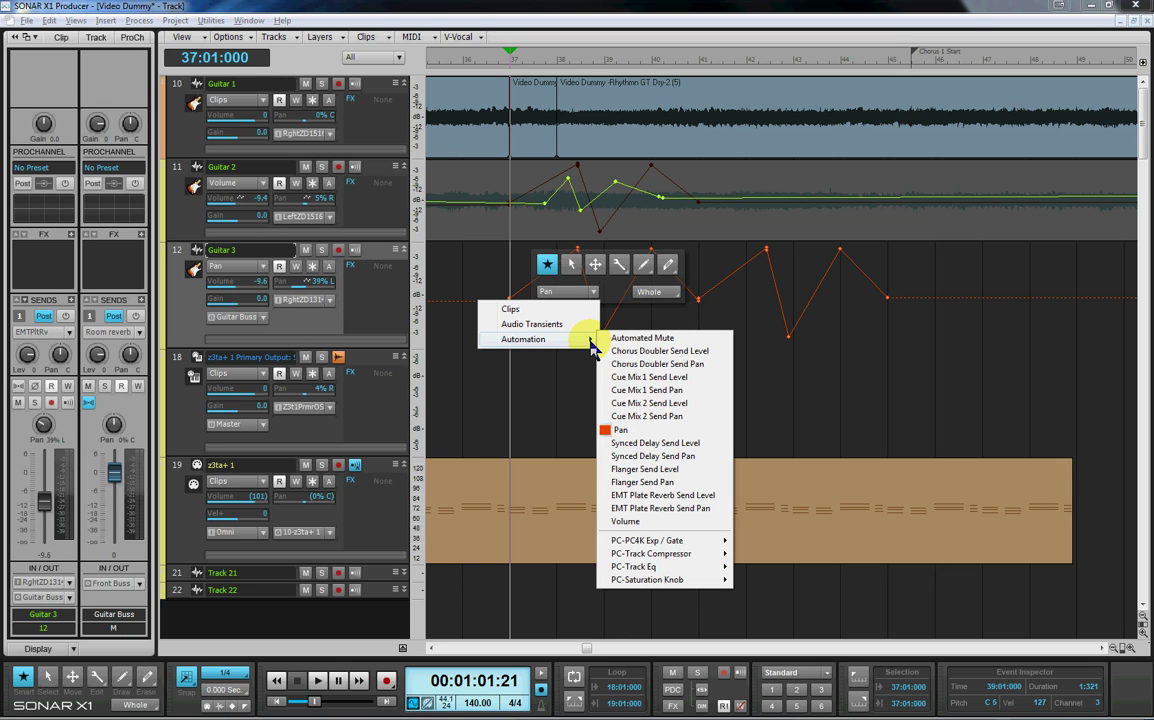
left_click(722, 314)
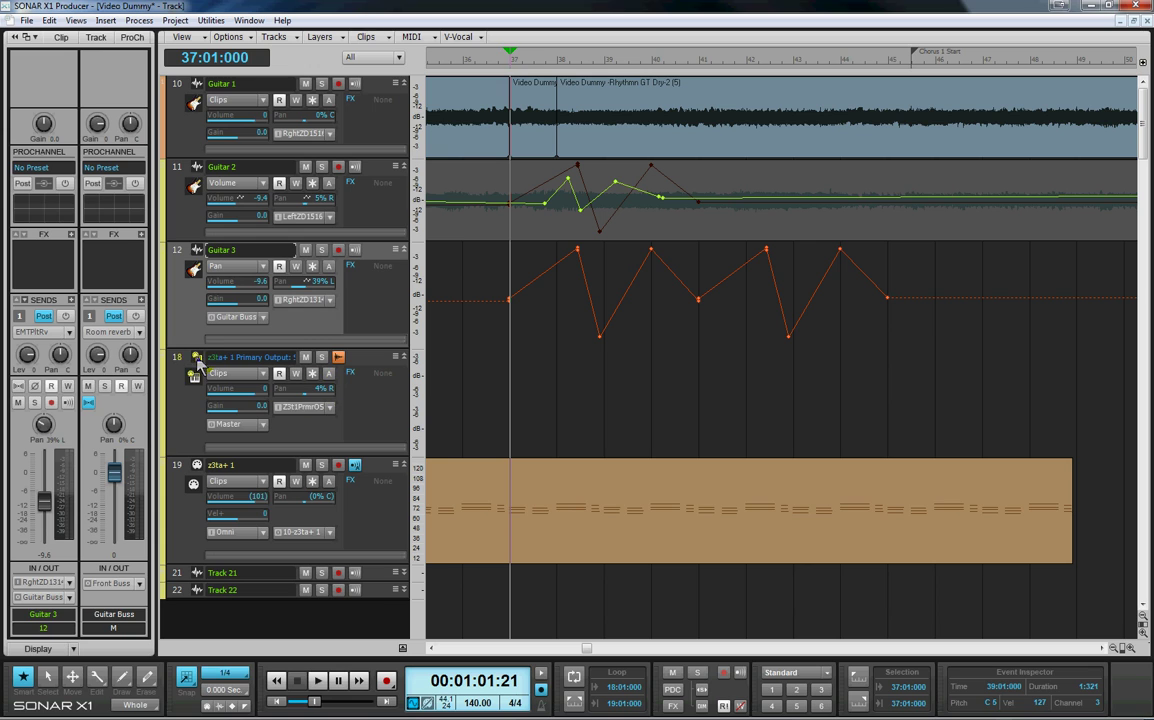
Step: Paste a single copy of the pan envelope onto track 18 (z3ta+ 1) at bar 37
left_click(180, 410)
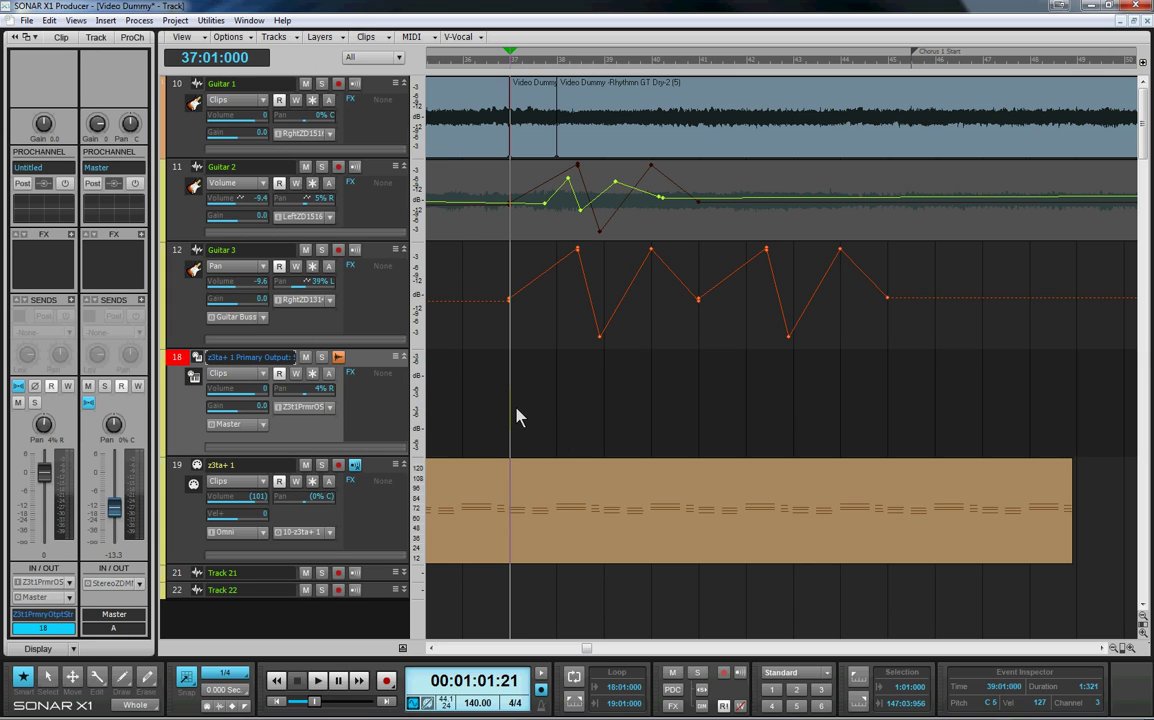
key("ctrl+alt+v")
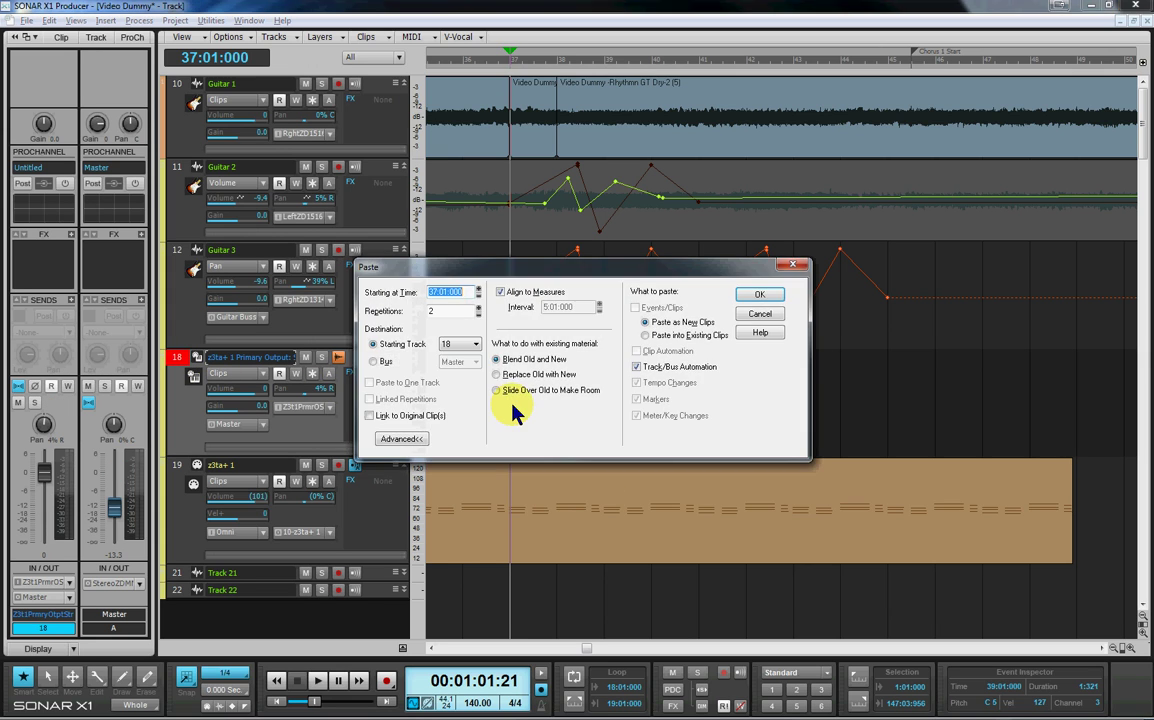
left_click(477, 307)
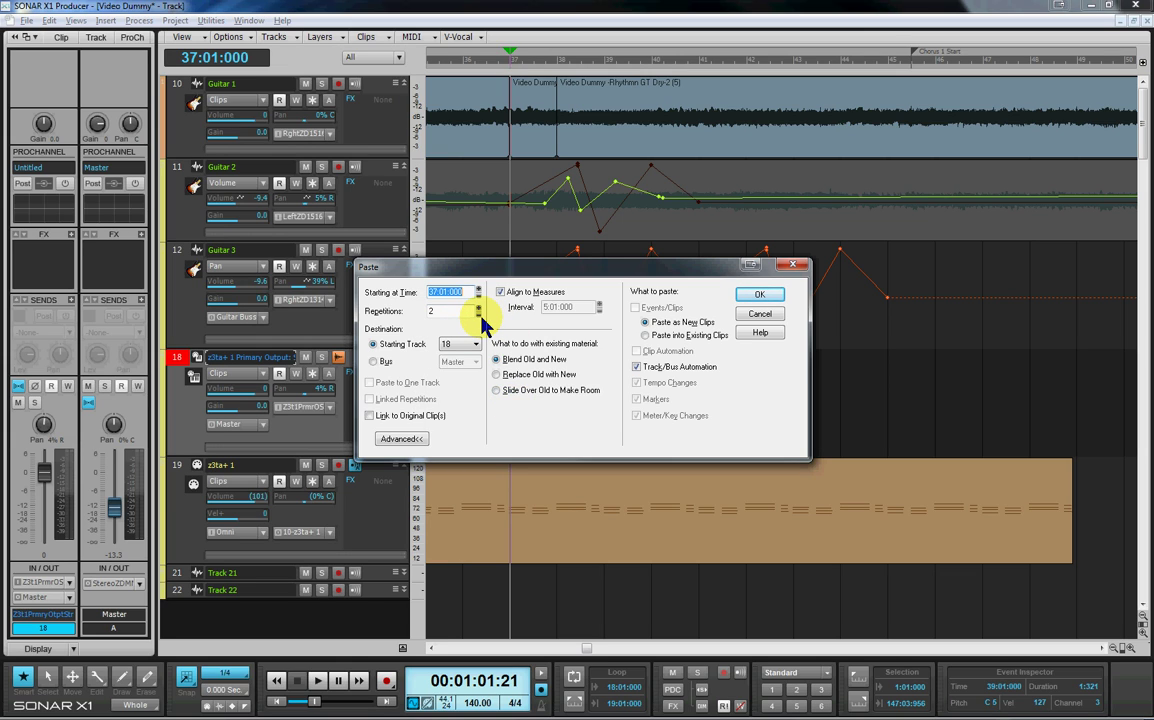
left_click(479, 317)
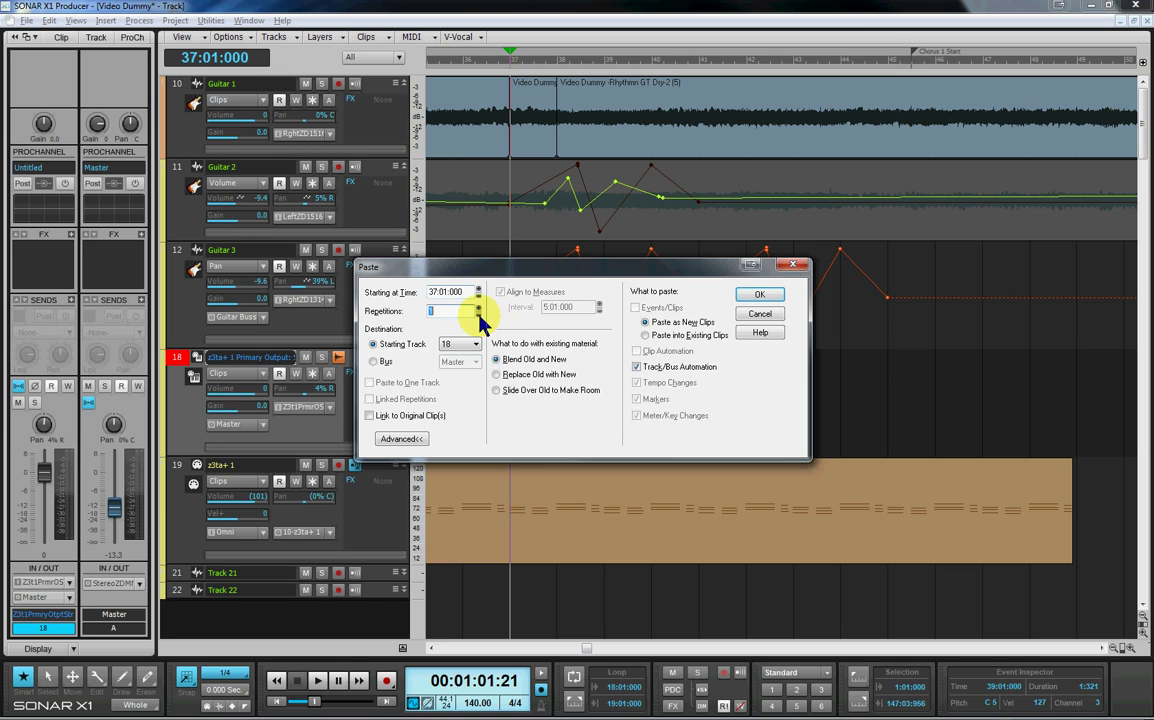
left_click(758, 296)
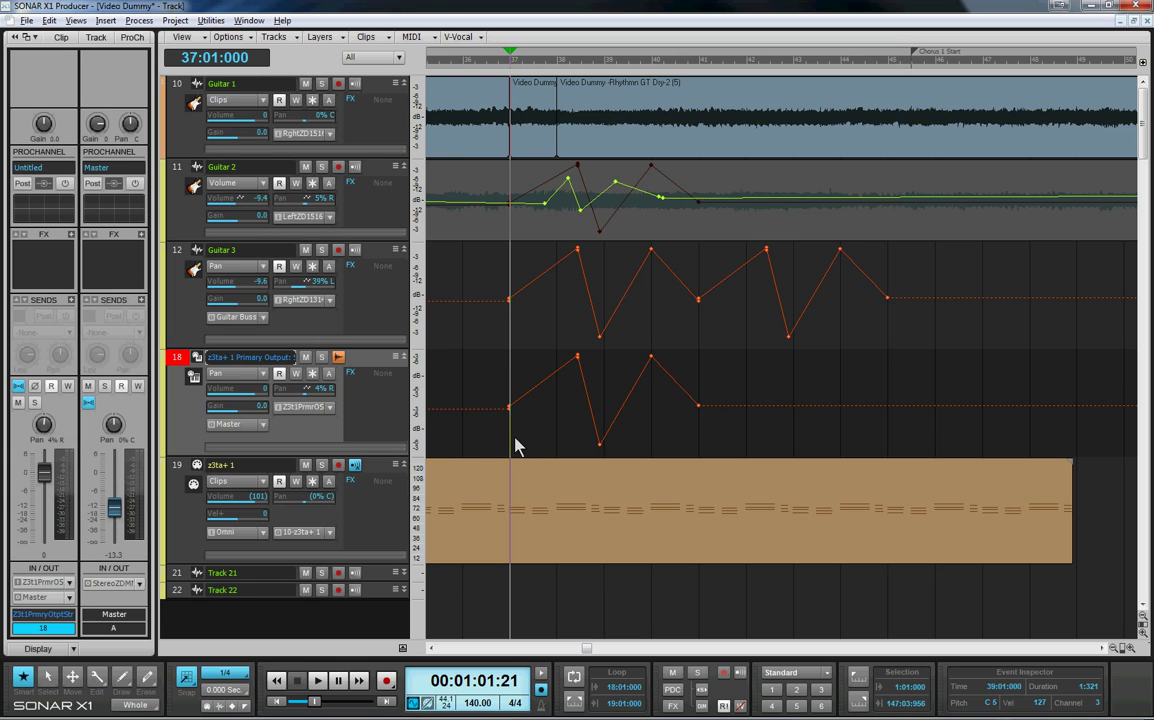
Step: Move the Now time on track 18 to bar 42 and briefly play back from there
left_click_drag(510, 440, 705, 430)
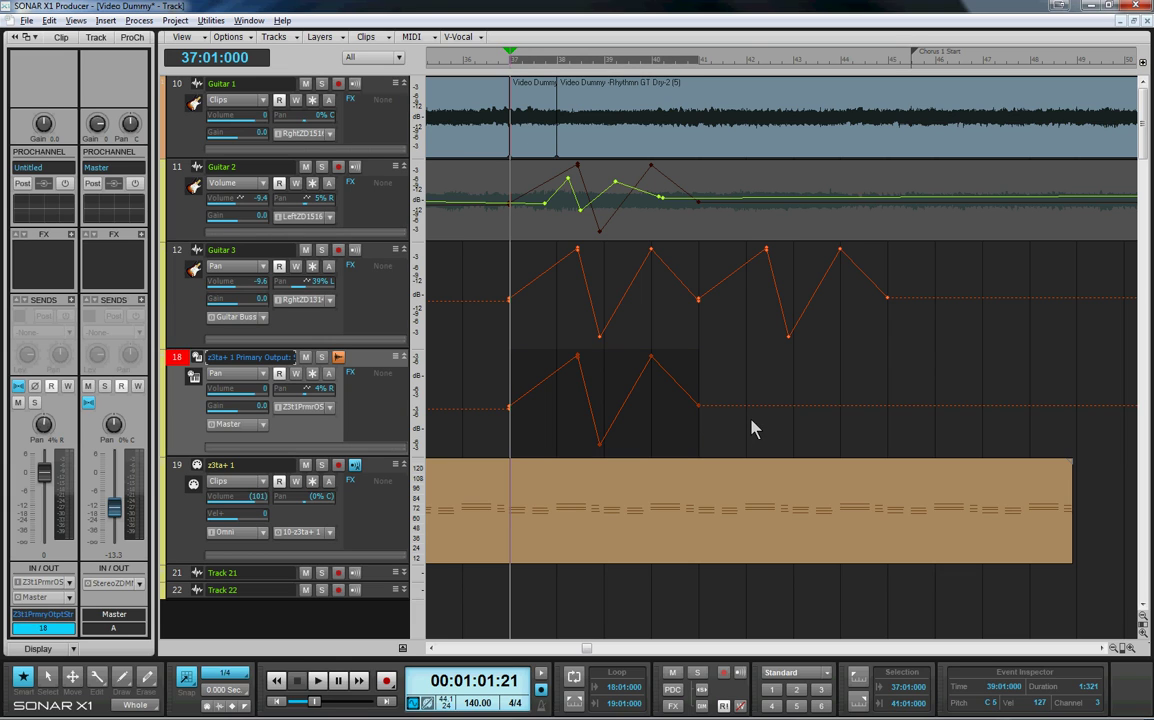
left_click(750, 430)
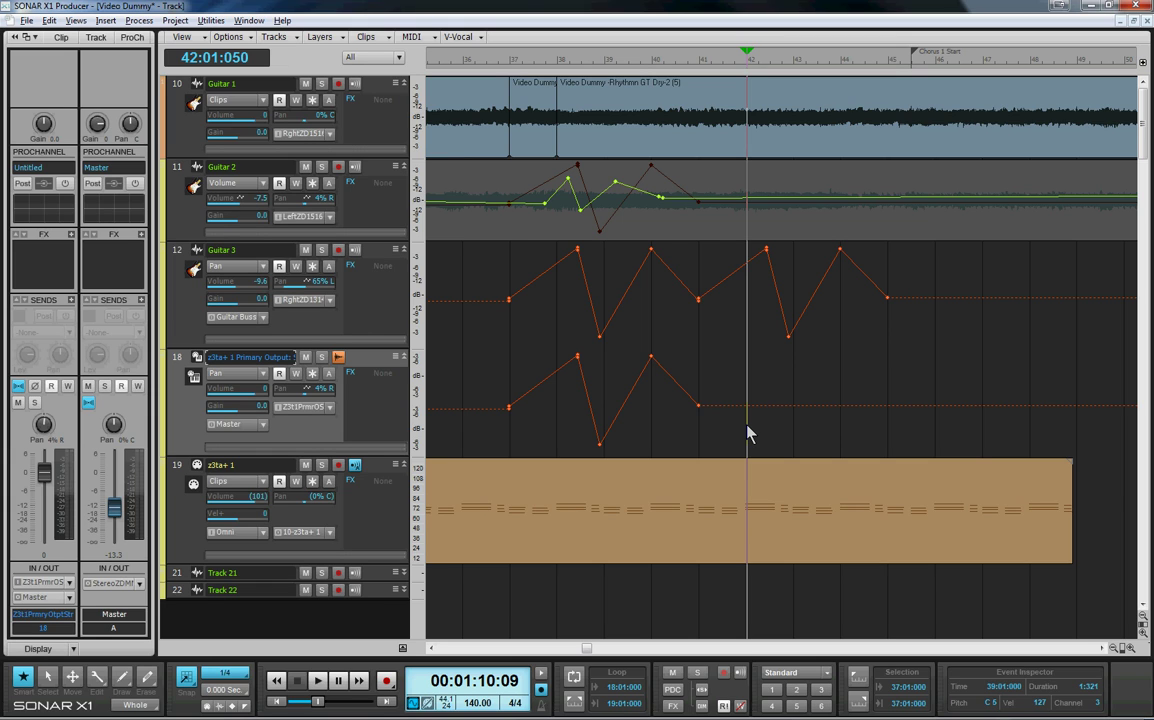
key("space")
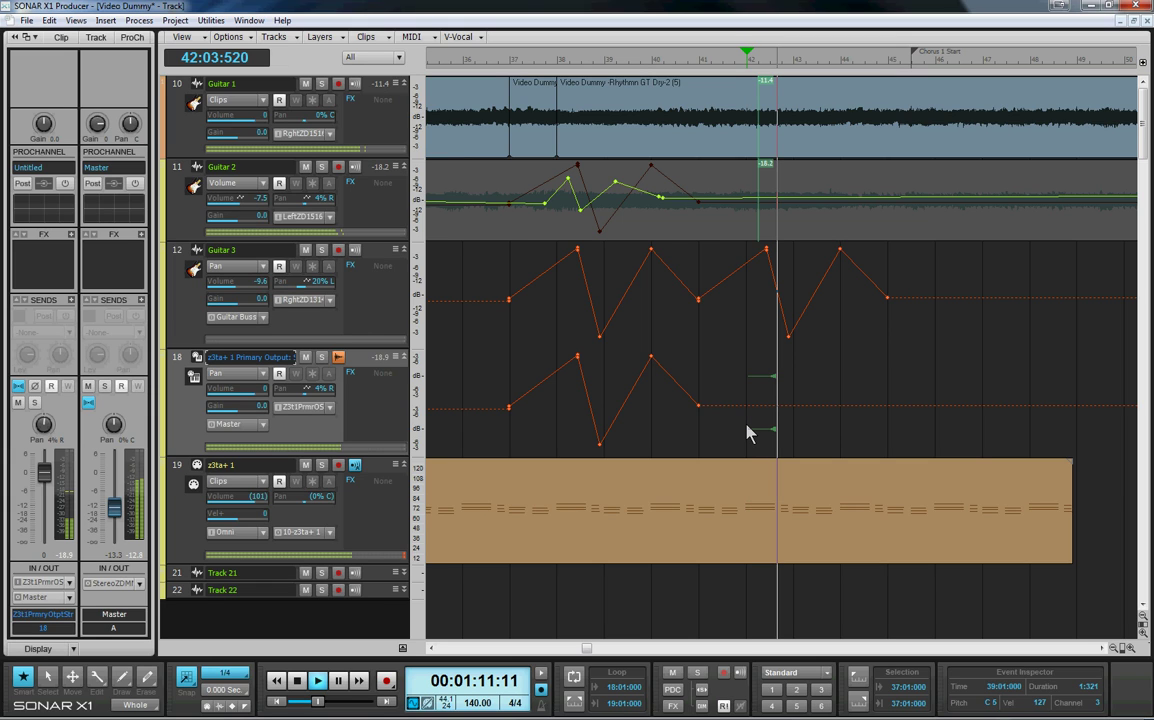
key("space")
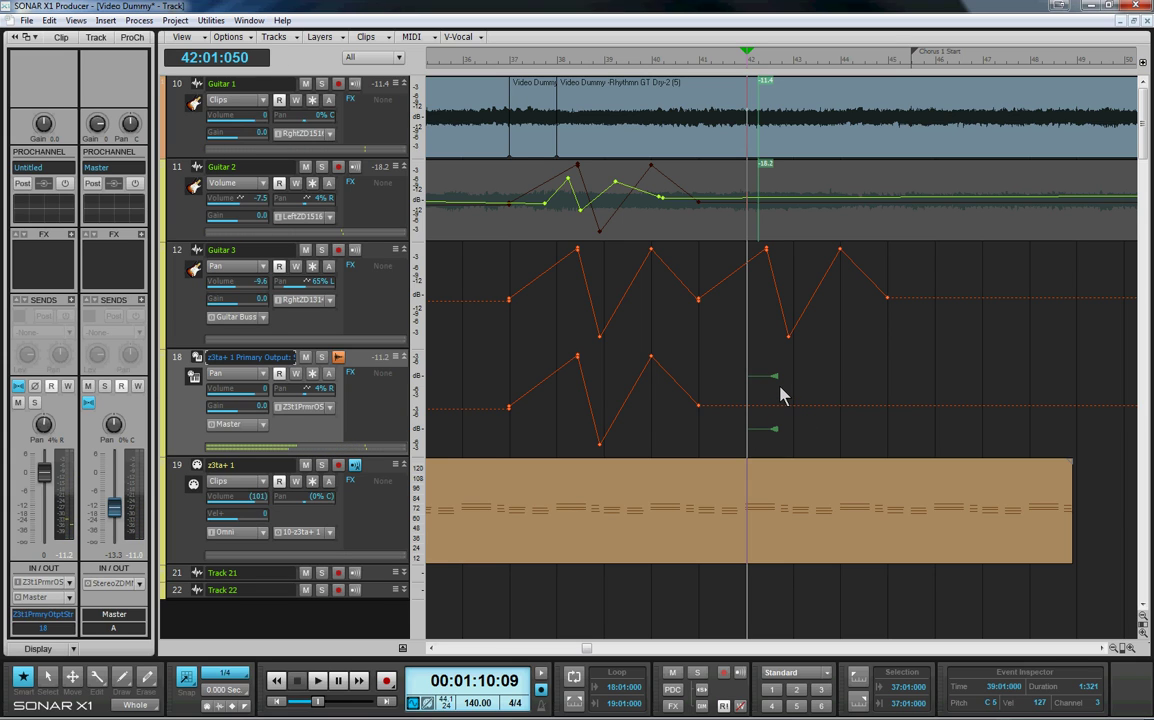
Step: Paste the pan envelope again from bar 42 with Repetitions 2, aligned to measures
key("ctrl+v")
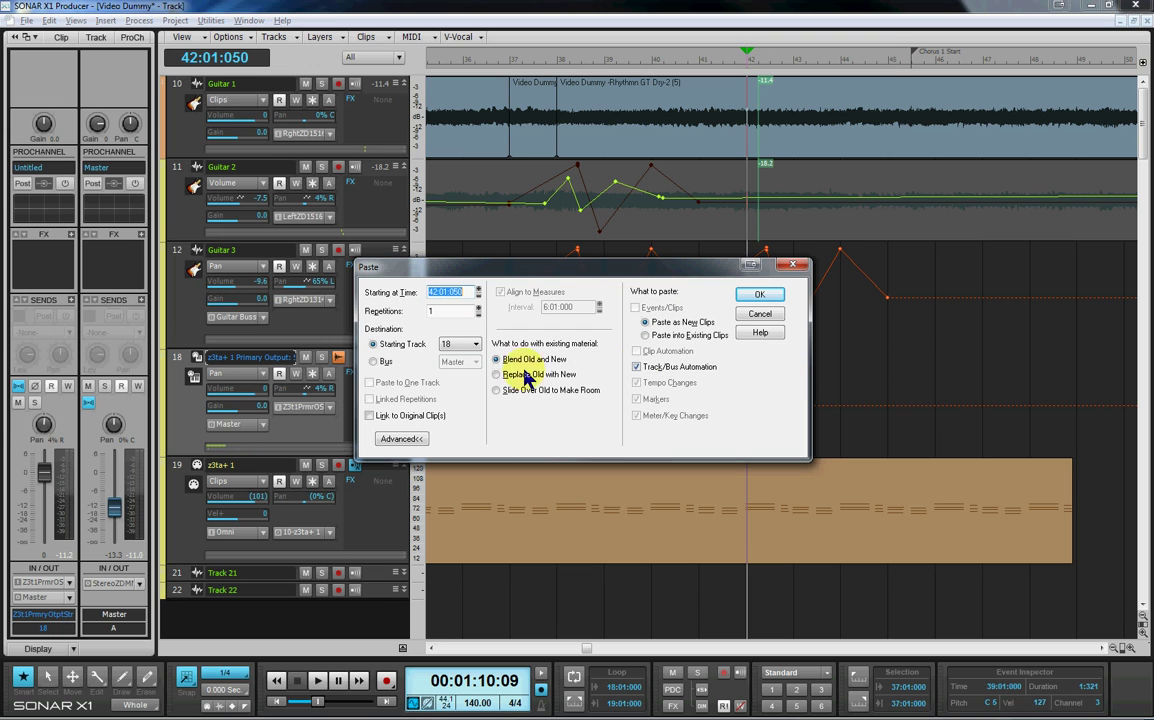
left_click(478, 308)
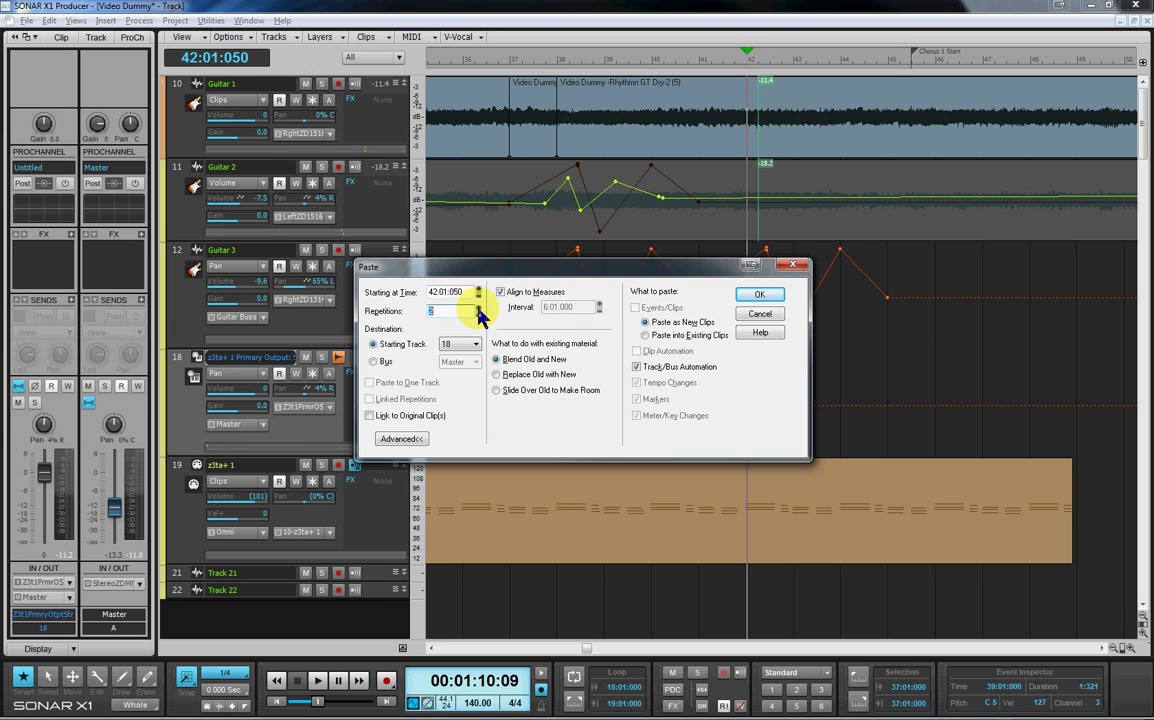
left_click(759, 296)
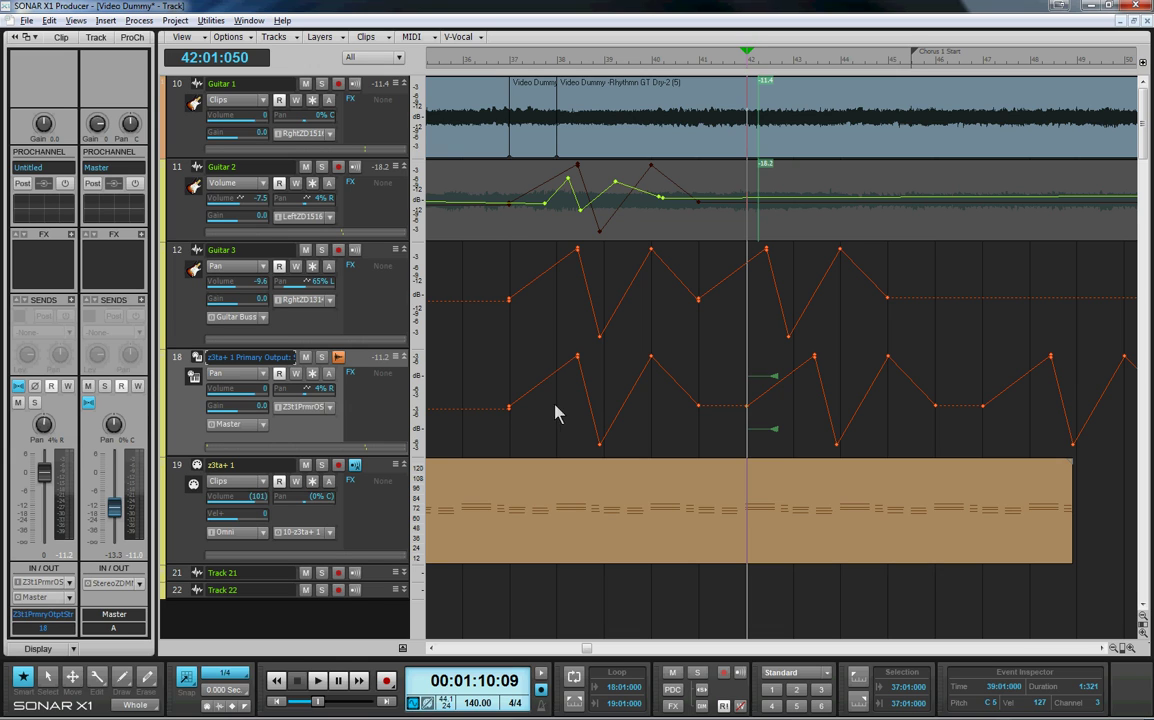
Step: Set track 18's edit filter to Automation > z3ta+ 1 > Lfo2 Speed via the Tools HUD
right_click(584, 381)
key("t")
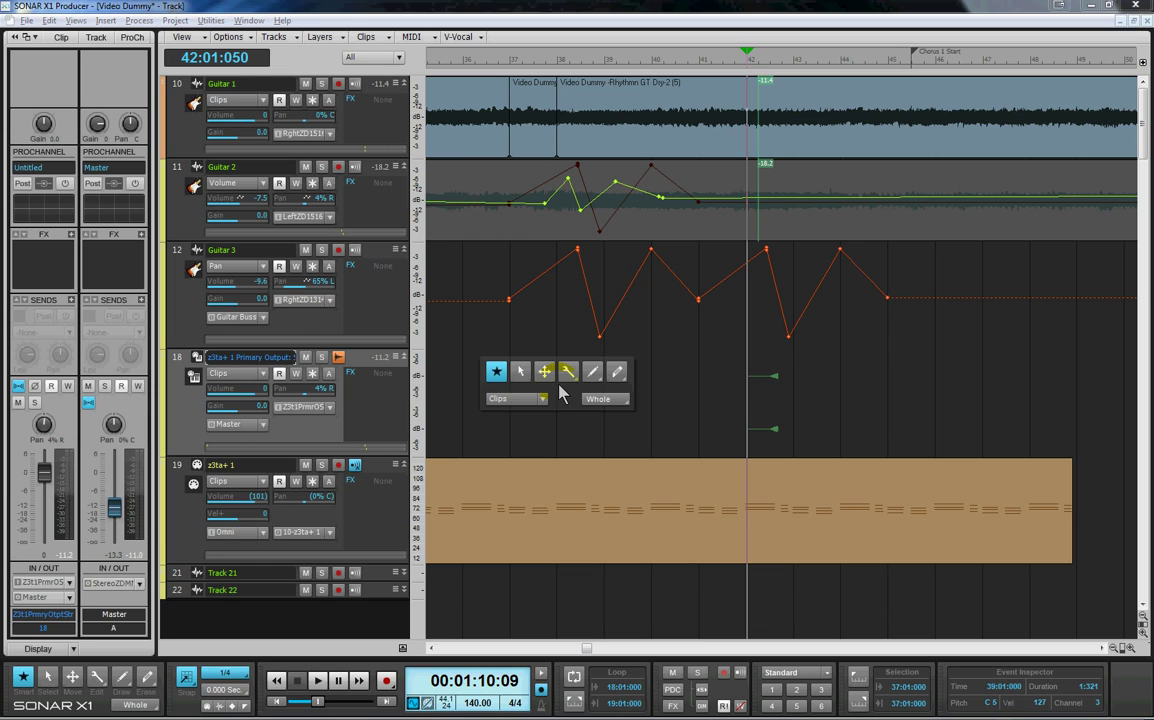
left_click(545, 401)
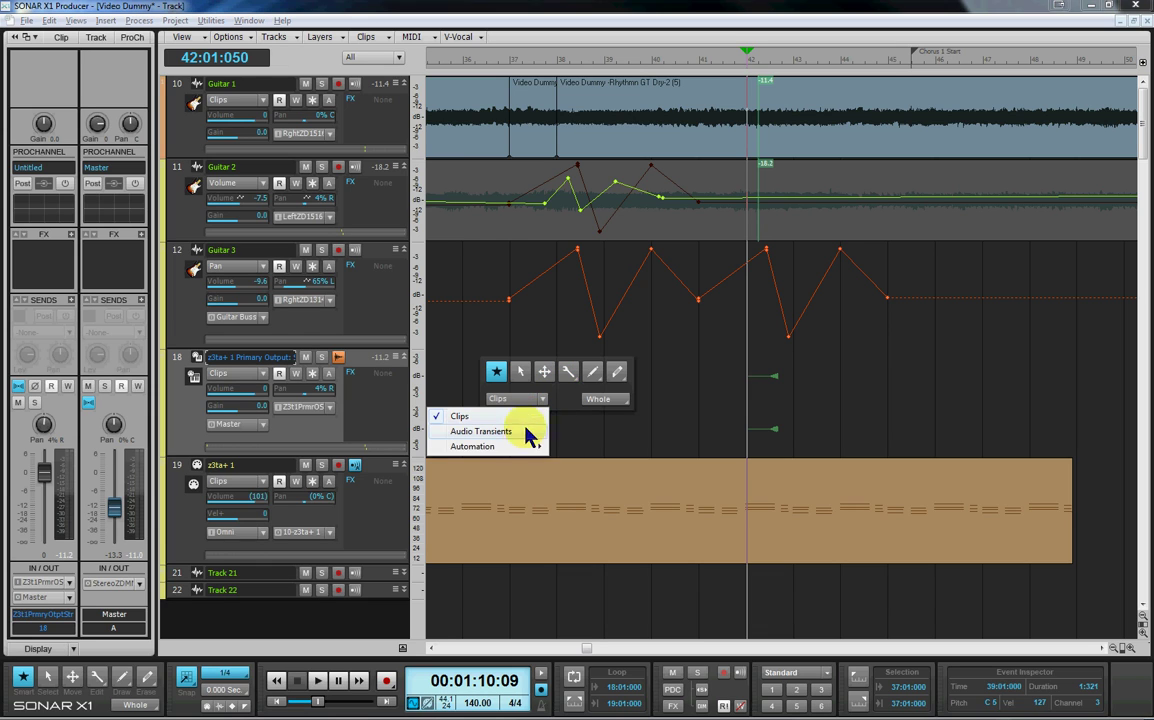
mouse_move(525, 446)
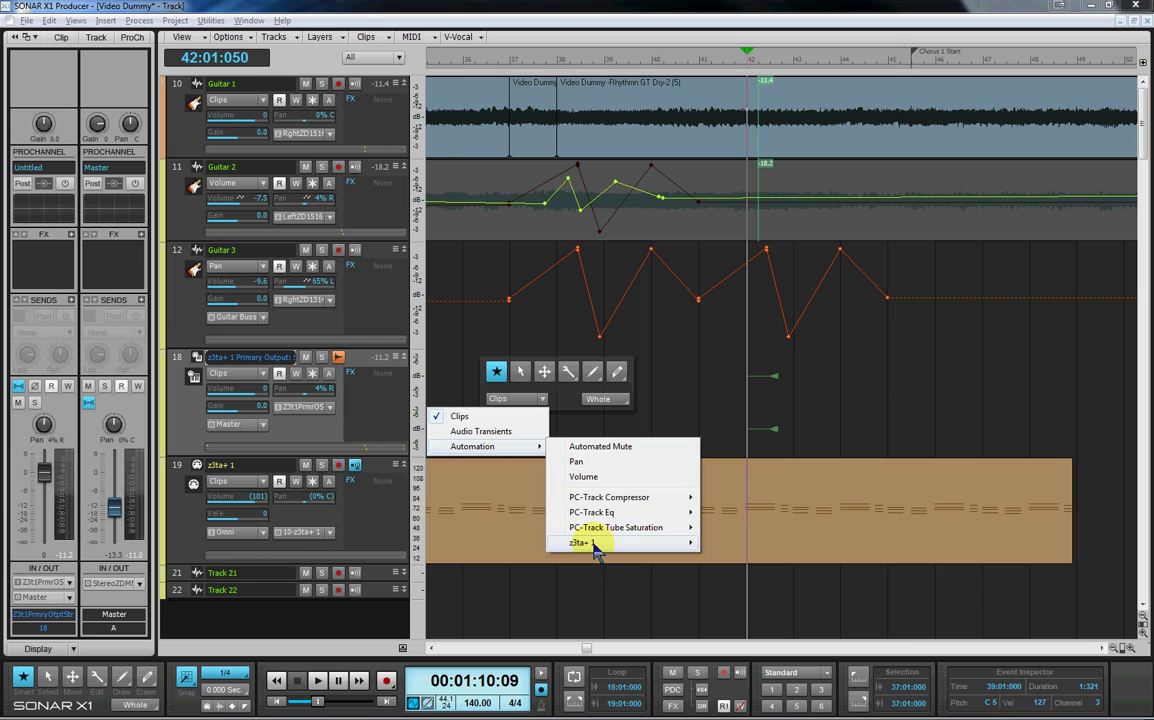
mouse_move(594, 548)
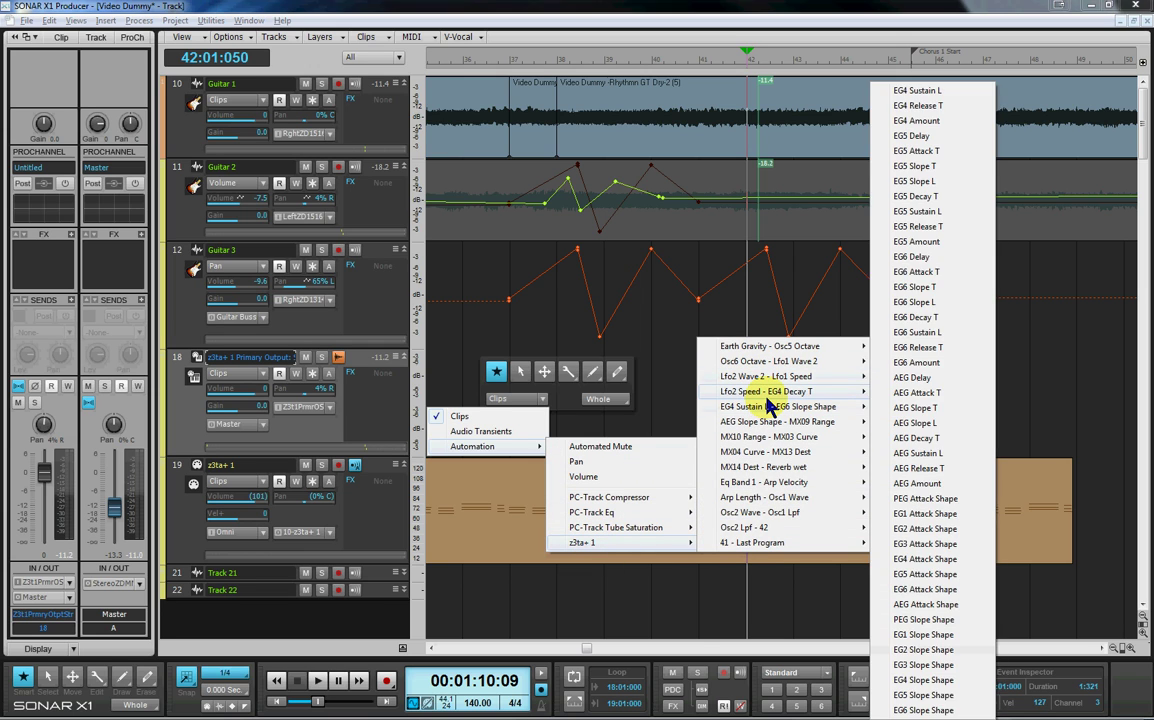
mouse_move(771, 399)
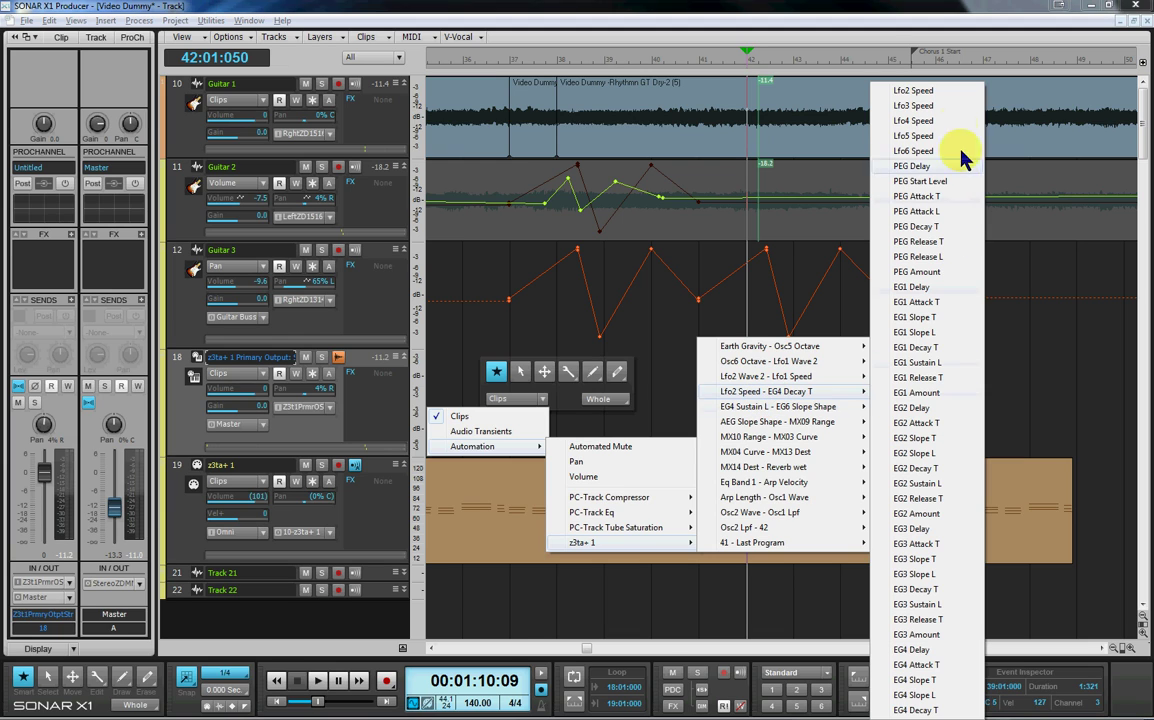
left_click(925, 90)
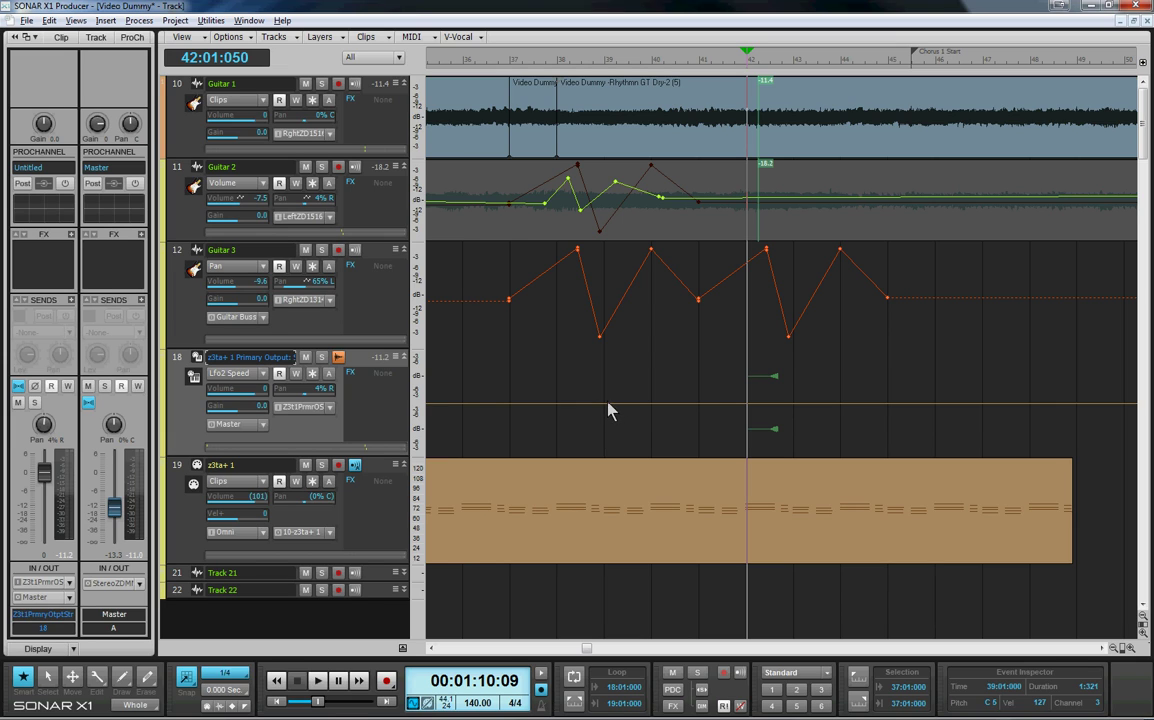
Step: Add three nodes on track 18's Lfo2 Speed line, raise the middle one, and select measures 39–41
left_click(606, 404)
left_click(652, 404)
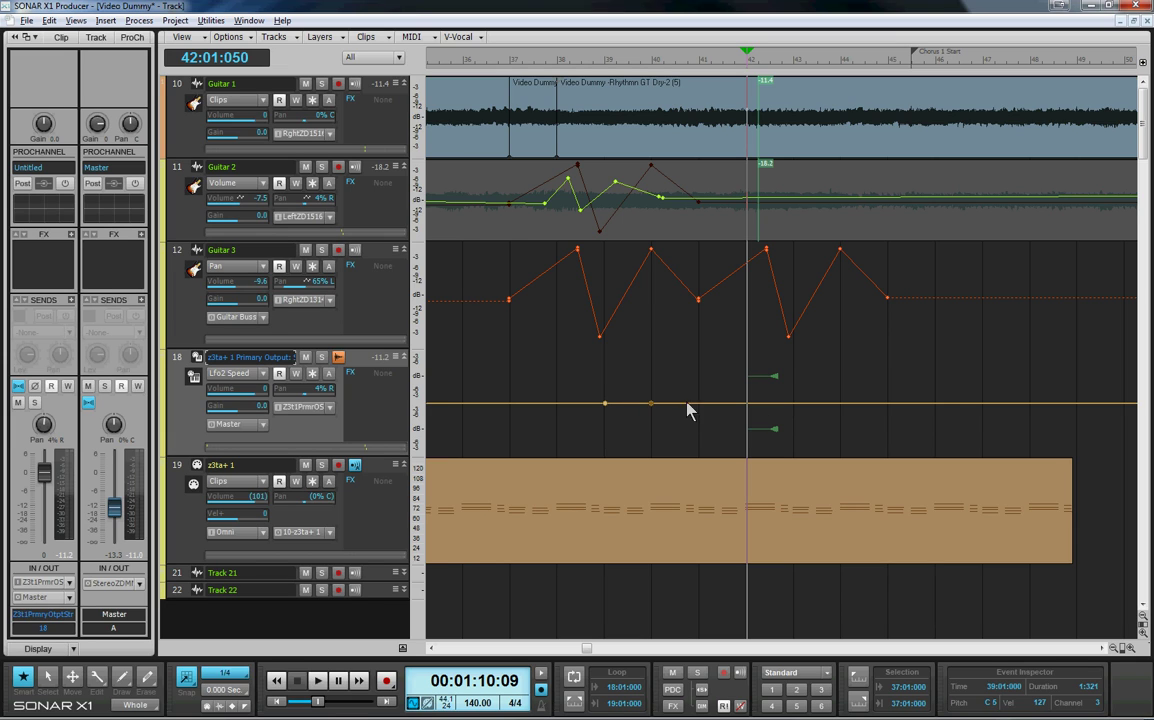
left_click(700, 404)
left_click_drag(651, 404, 653, 371)
left_click(704, 410)
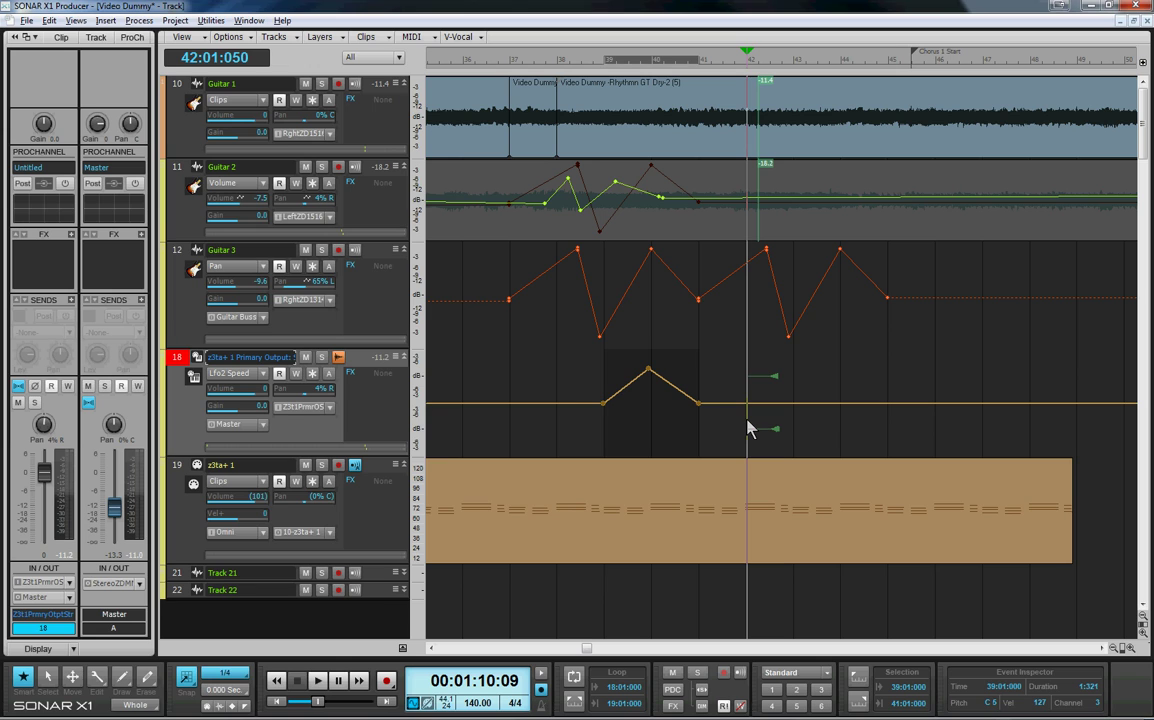
Step: Paste the Lfo2 Speed envelope twice, then undo that paste
key("ctrl+alt+v")
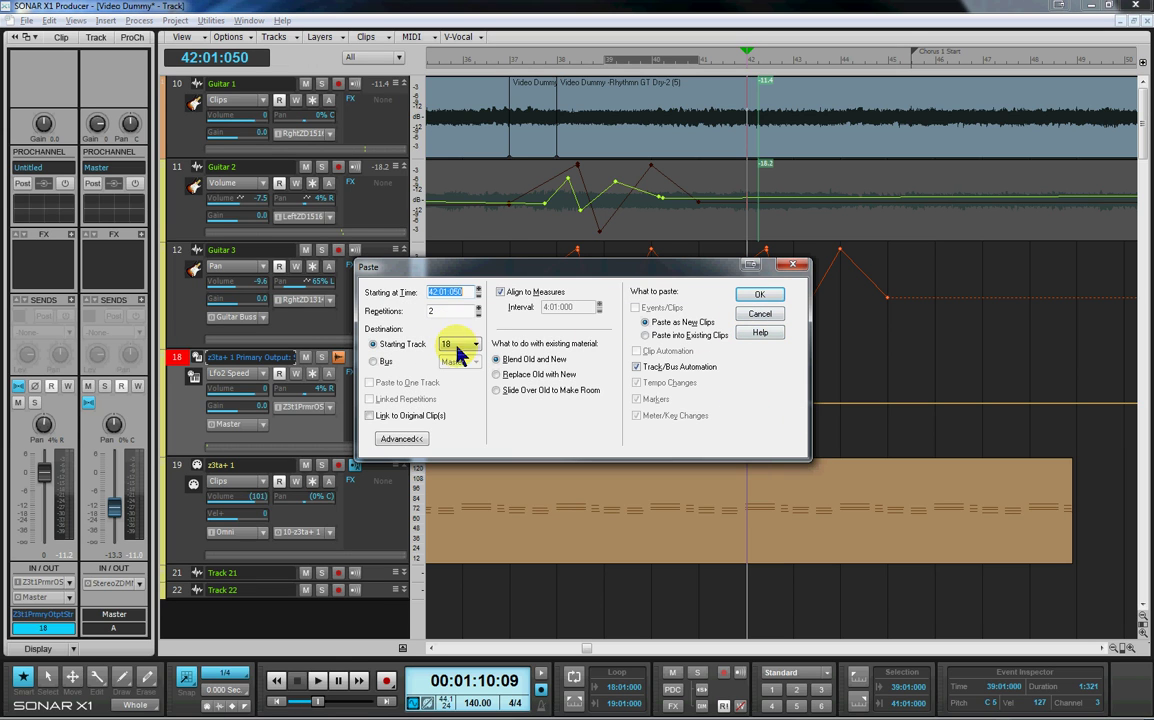
left_click(760, 296)
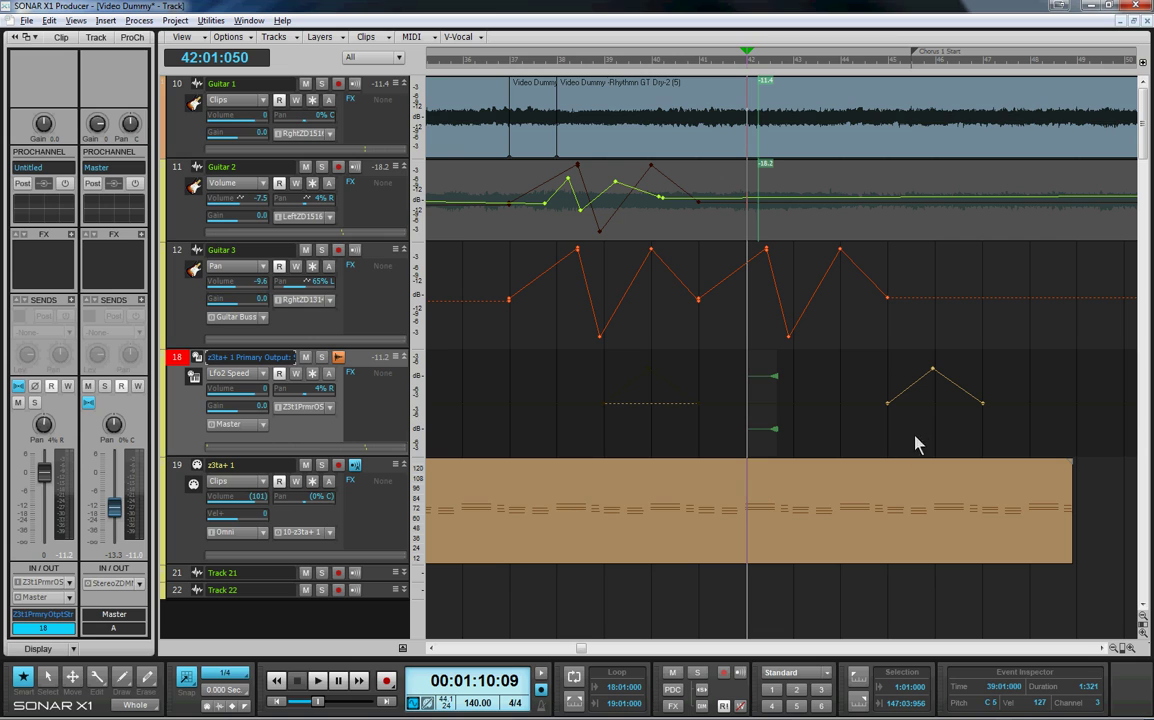
left_click(678, 392)
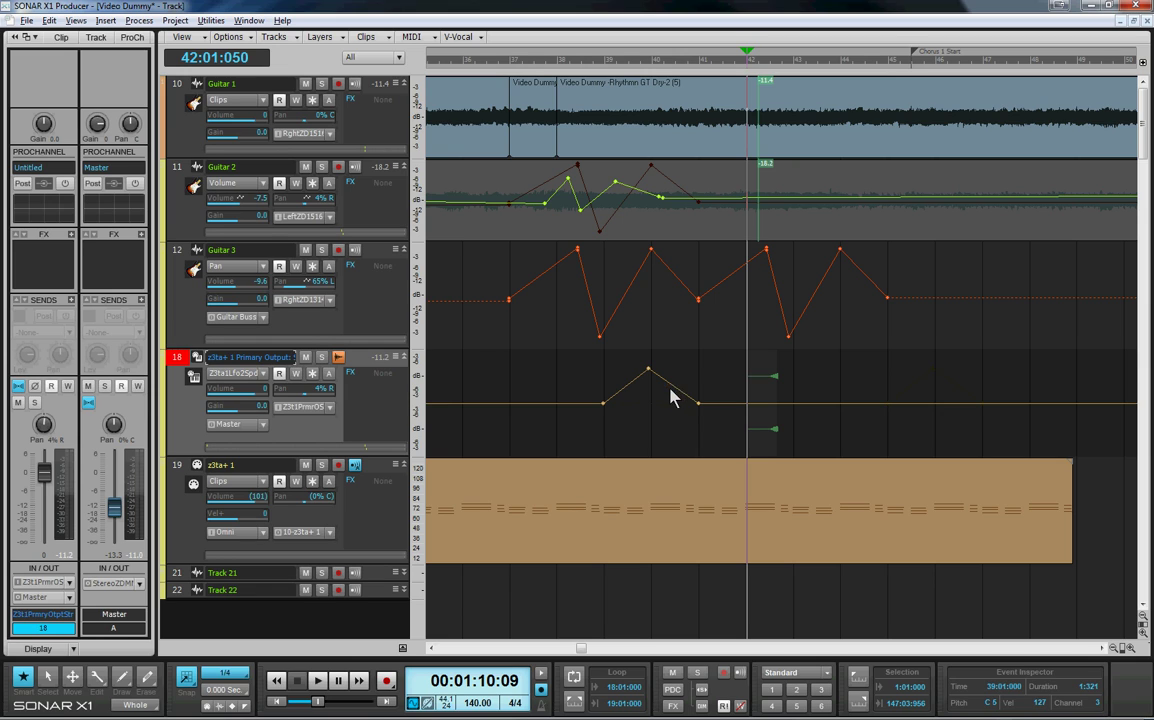
Step: Raise the Lfo2 Speed level just before the peak slightly
right_click(673, 392)
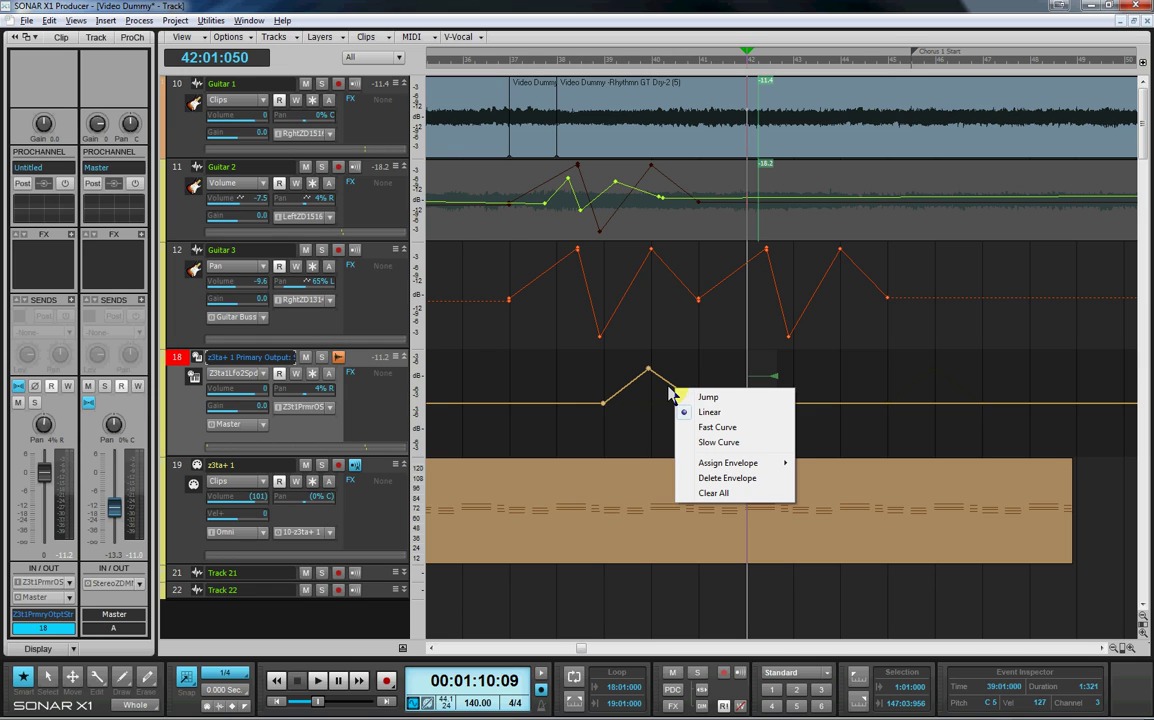
left_click(639, 399)
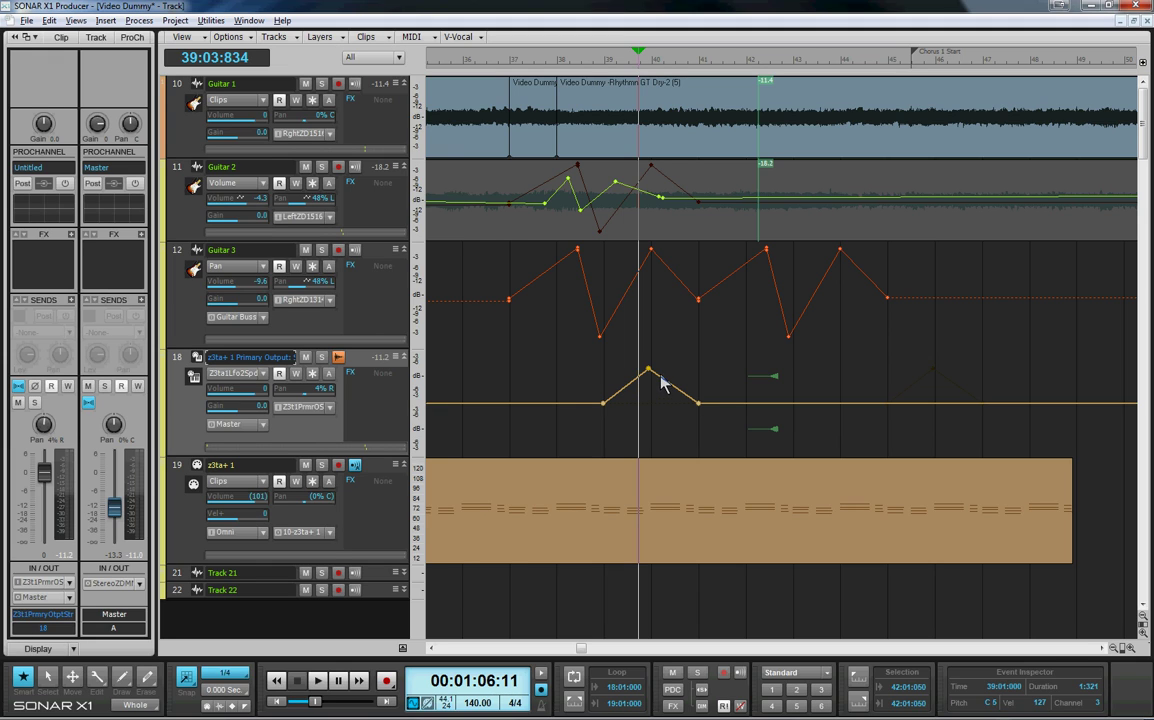
left_click_drag(565, 404, 554, 390)
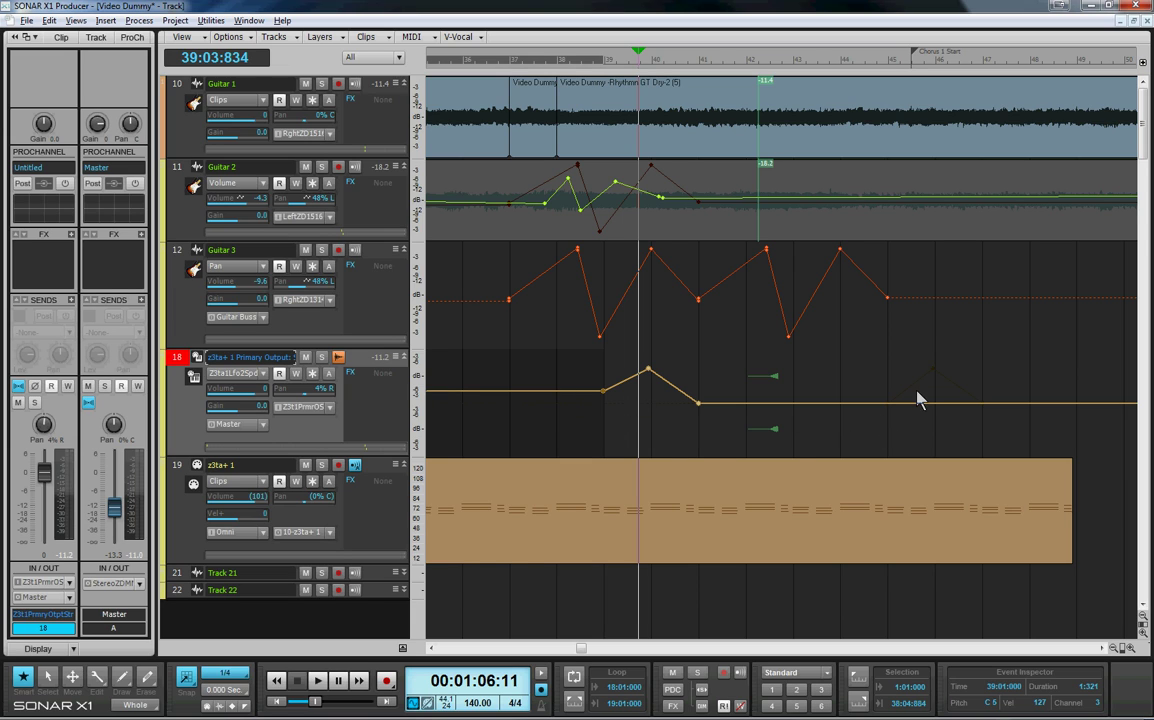
Step: Drop the copied Lfo2 Speed peak several measures later on track 18
left_click_drag(916, 391, 916, 391)
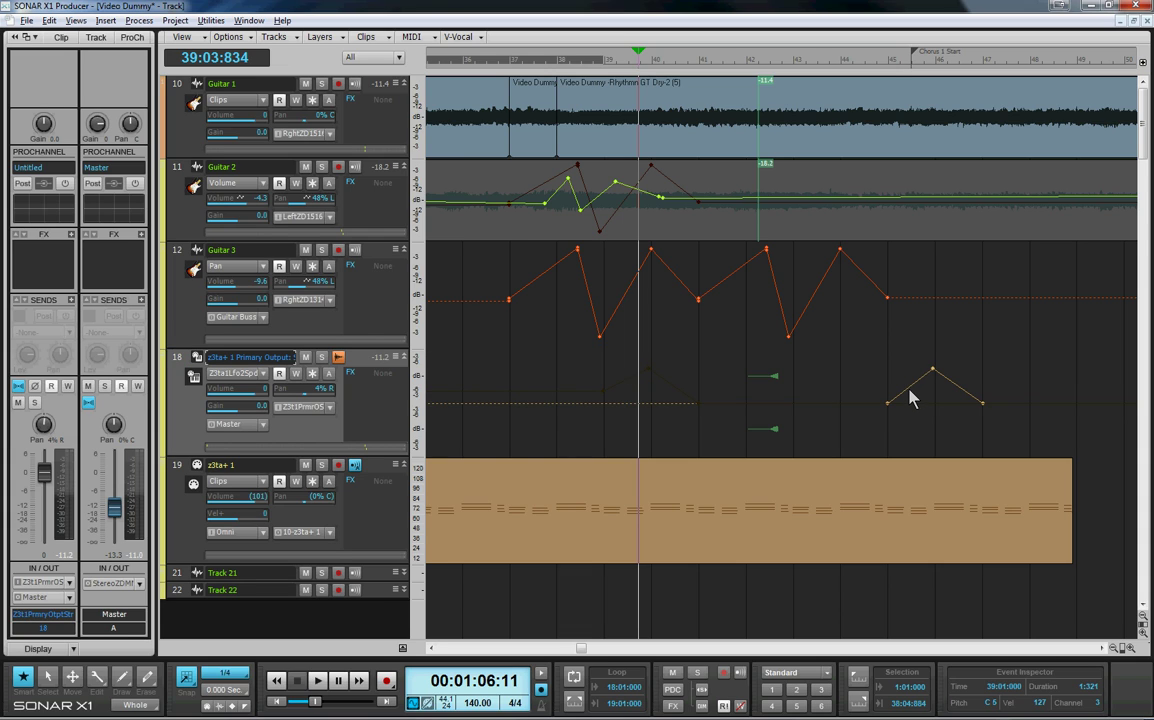
right_click(913, 396)
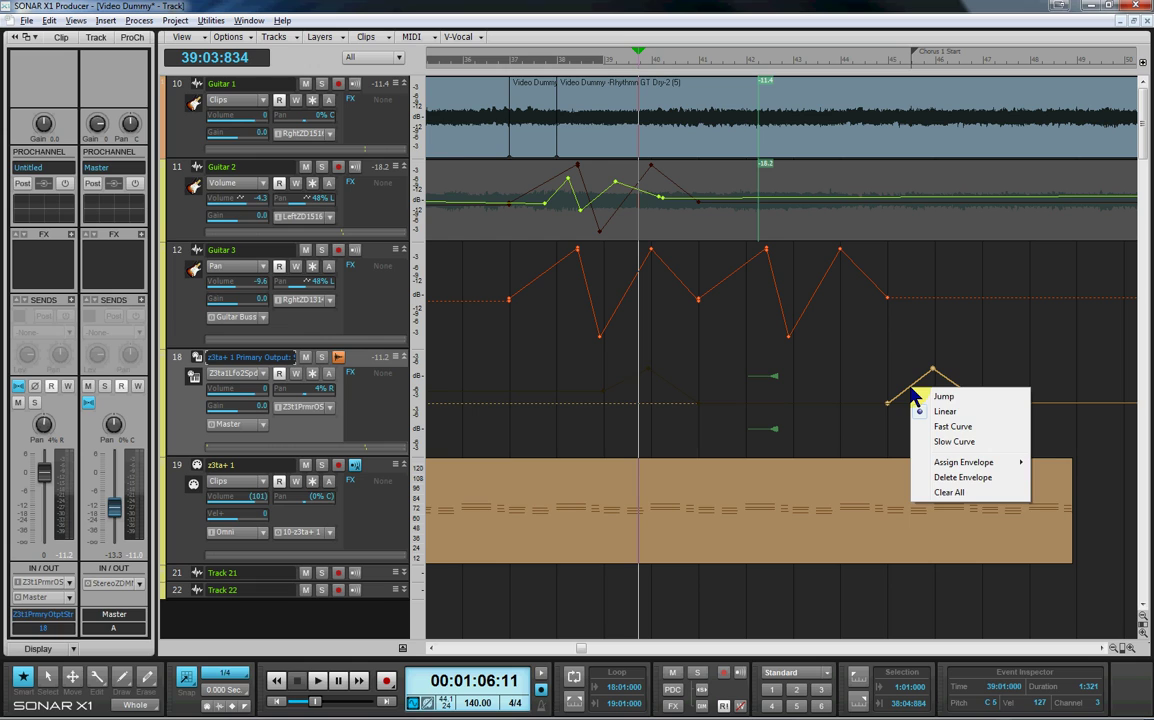
left_click(909, 392)
Step: Browse the envelope's Assign Envelope options and close the menu without changes
right_click(911, 392)
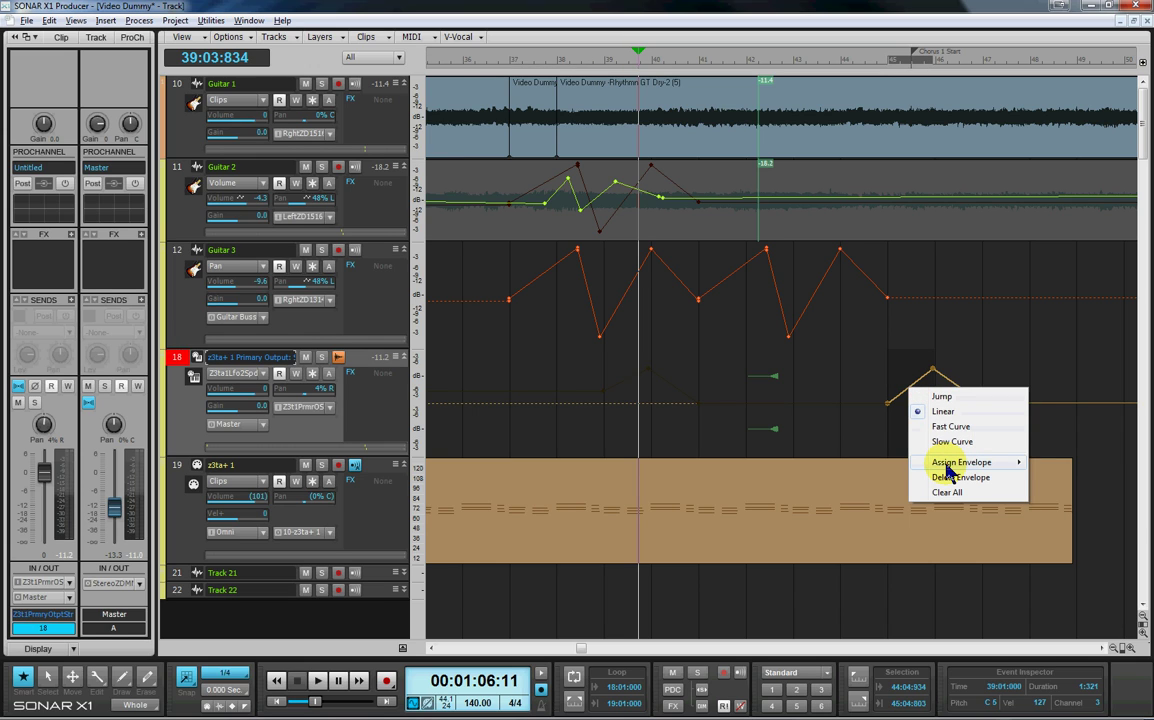
mouse_move(948, 470)
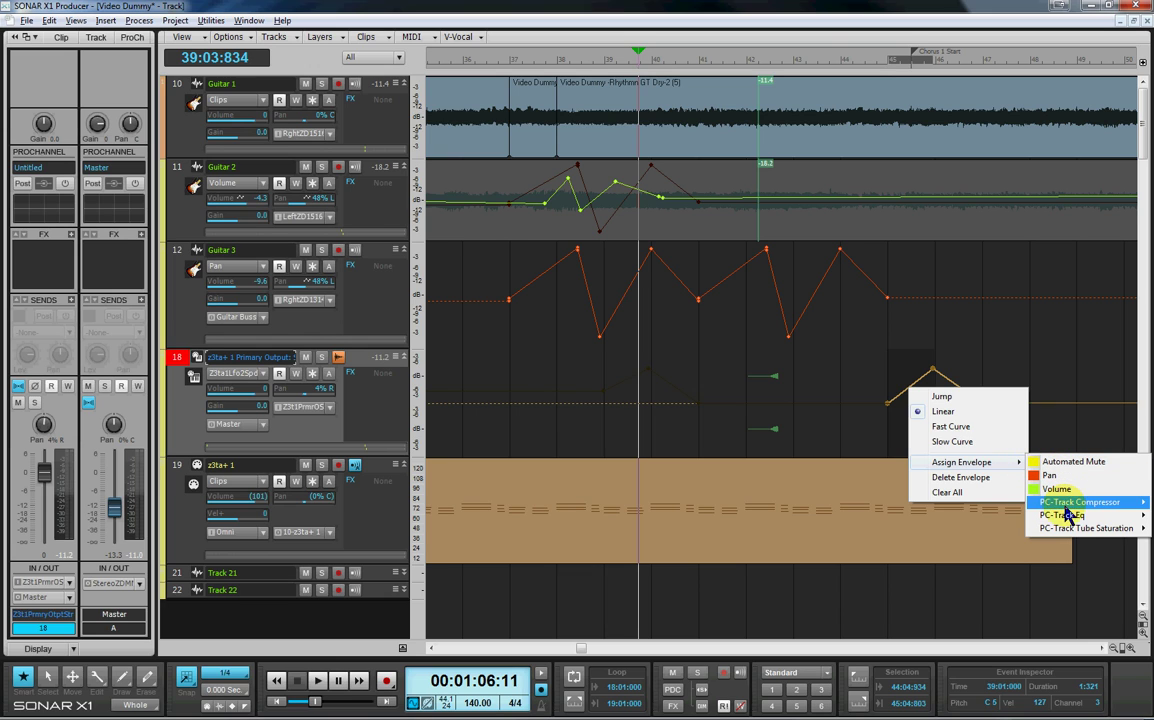
mouse_move(1066, 533)
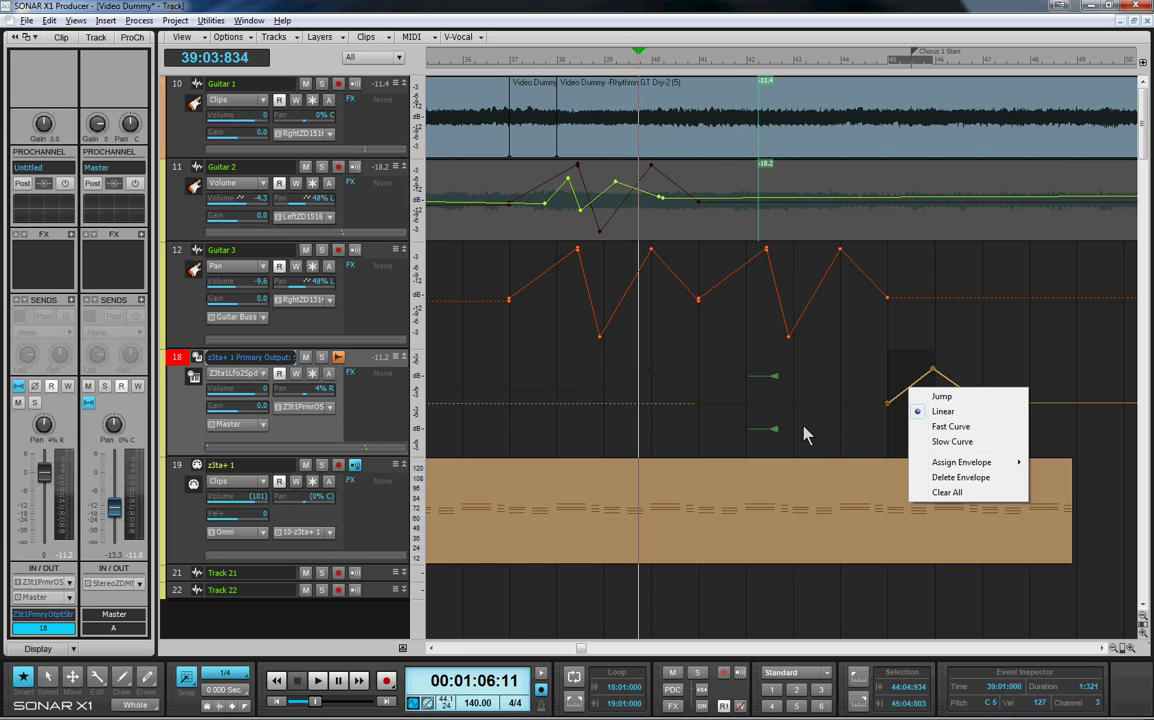
left_click(746, 400)
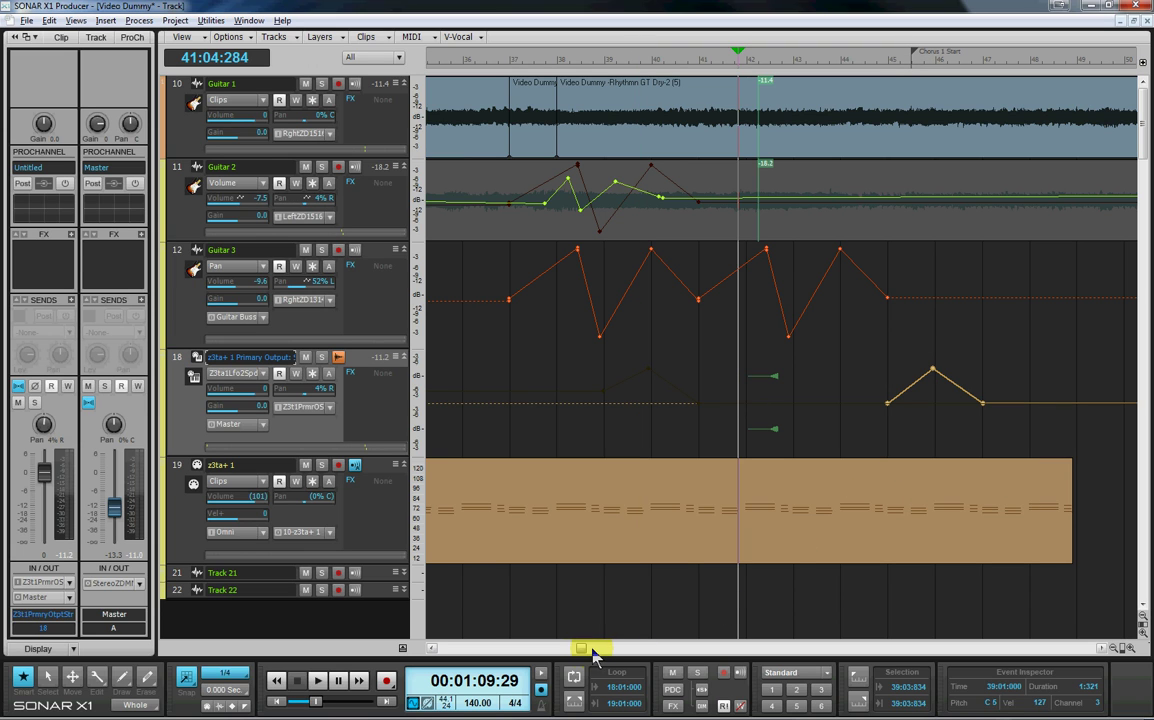
Step: Scroll the arrangement slightly later in the song and adjust the vertical view
mouse_move(587, 651)
left_mouse_down()
mouse_move(638, 651)
mouse_move(492, 662)
mouse_move(438, 650)
mouse_move(618, 652)
mouse_move(578, 652)
left_mouse_up()
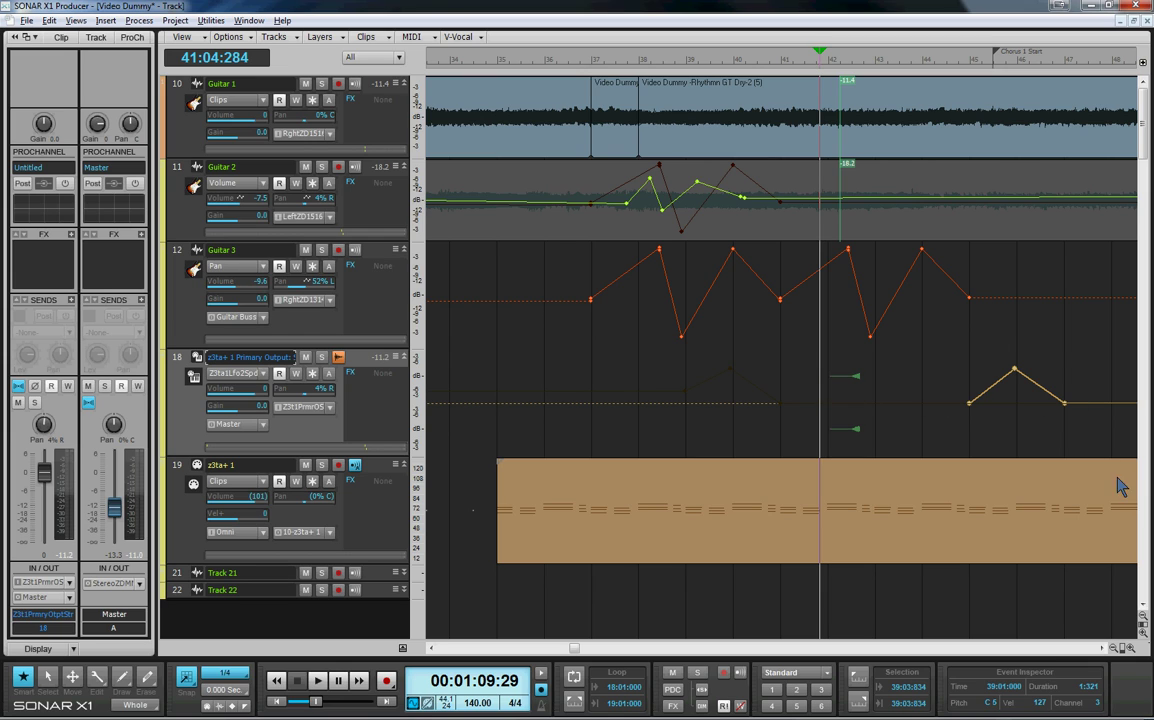
left_click_drag(1143, 145, 1140, 180)
Step: Deselect the z3ta+ MIDI clip and move the now time to 49:04:000
right_click(643, 526)
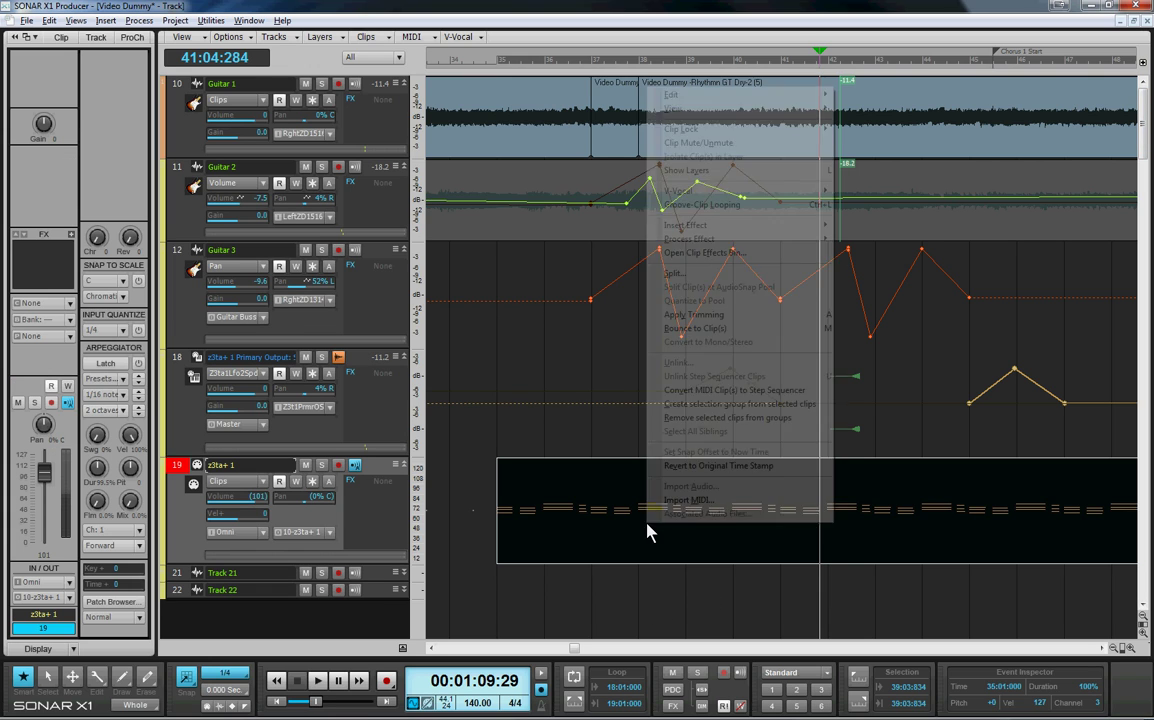
left_click(663, 544)
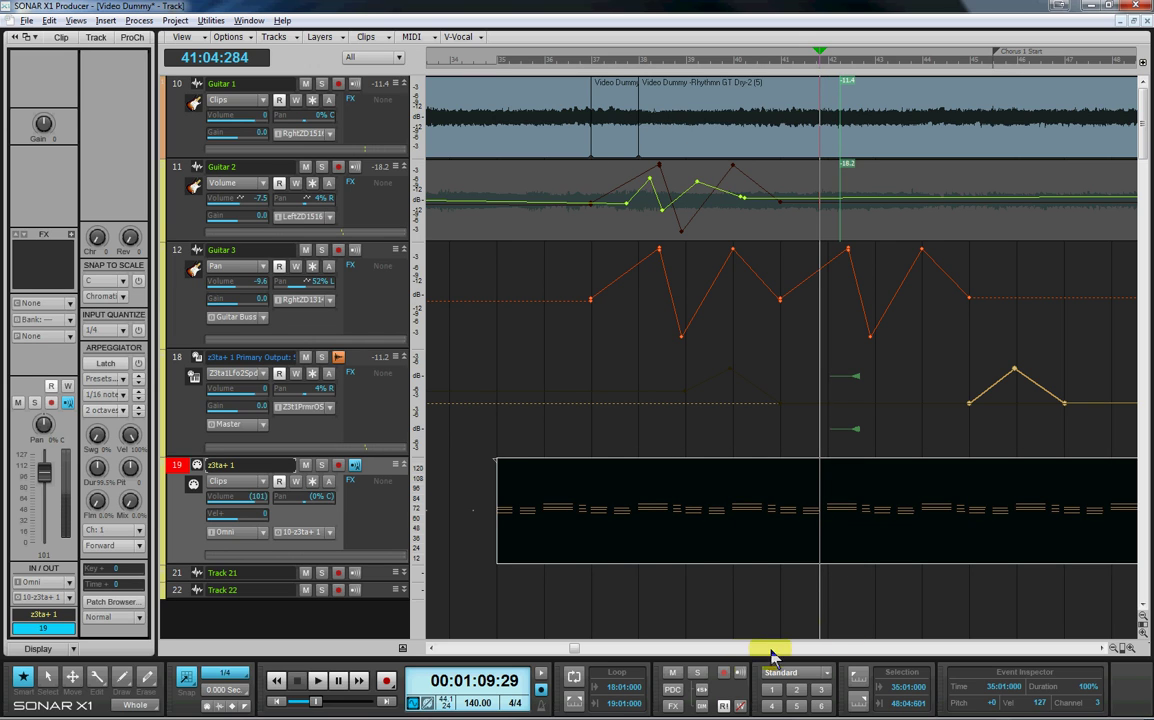
left_click_drag(575, 652, 588, 652)
left_click(968, 496)
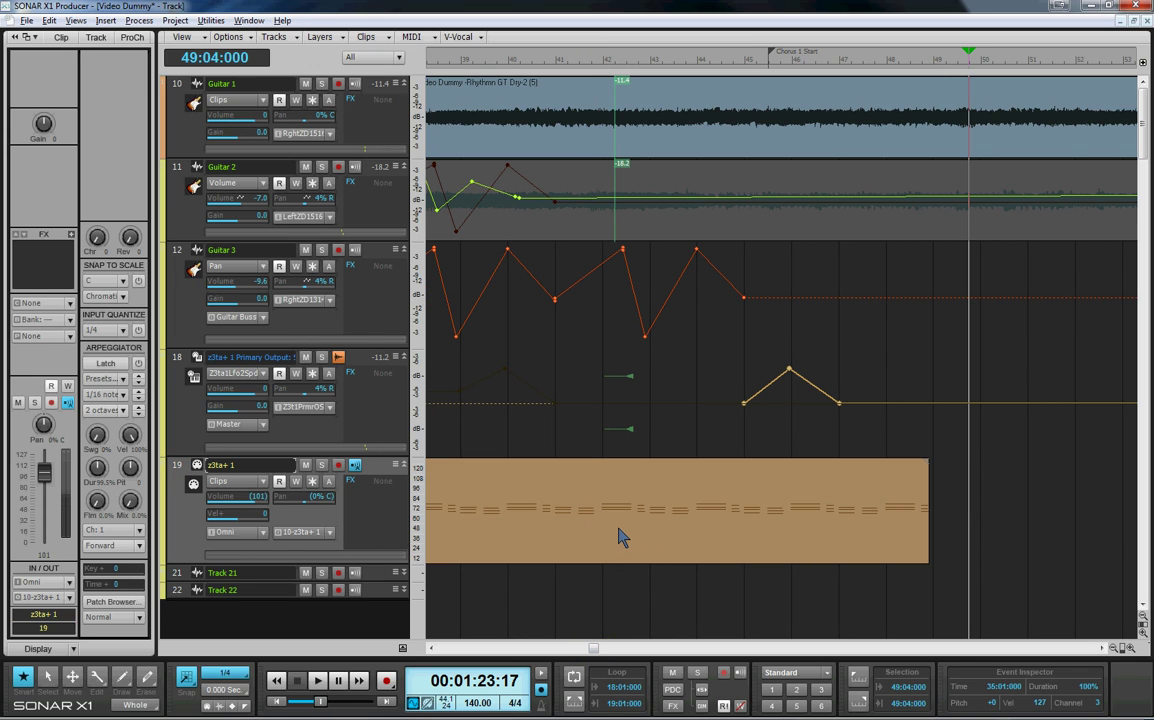
Step: Display the Controller 11 - Ch. 1 envelope on track 19
key("t")
left_click(564, 502)
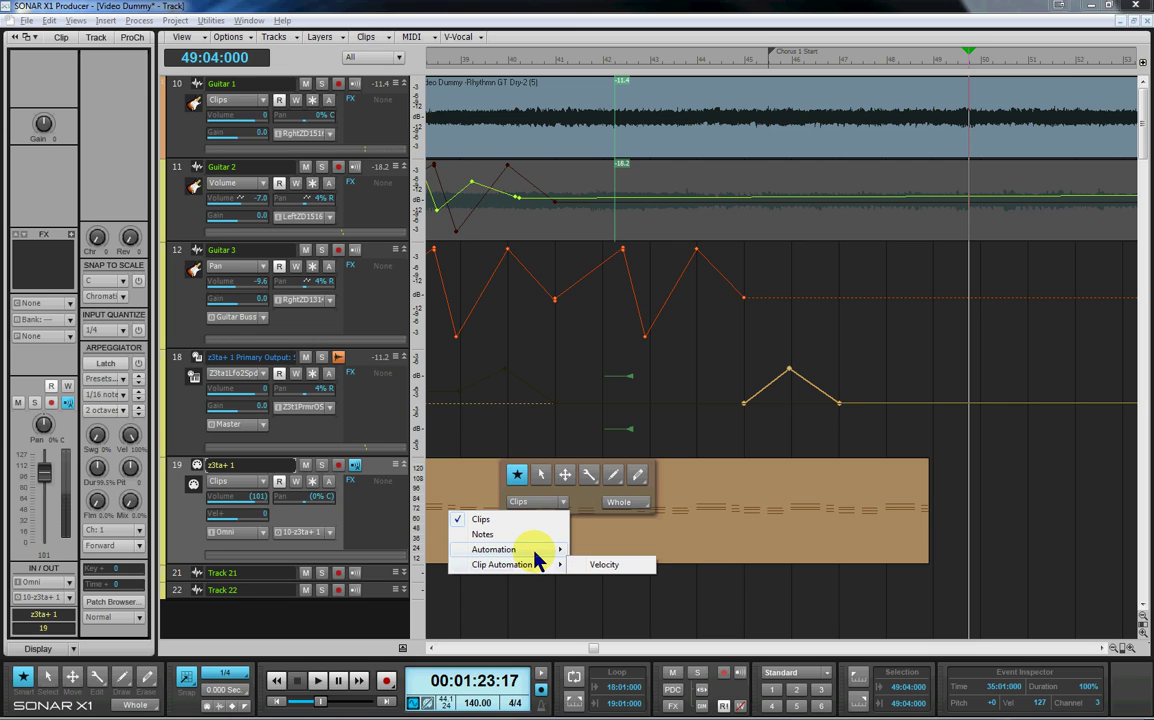
mouse_move(530, 550)
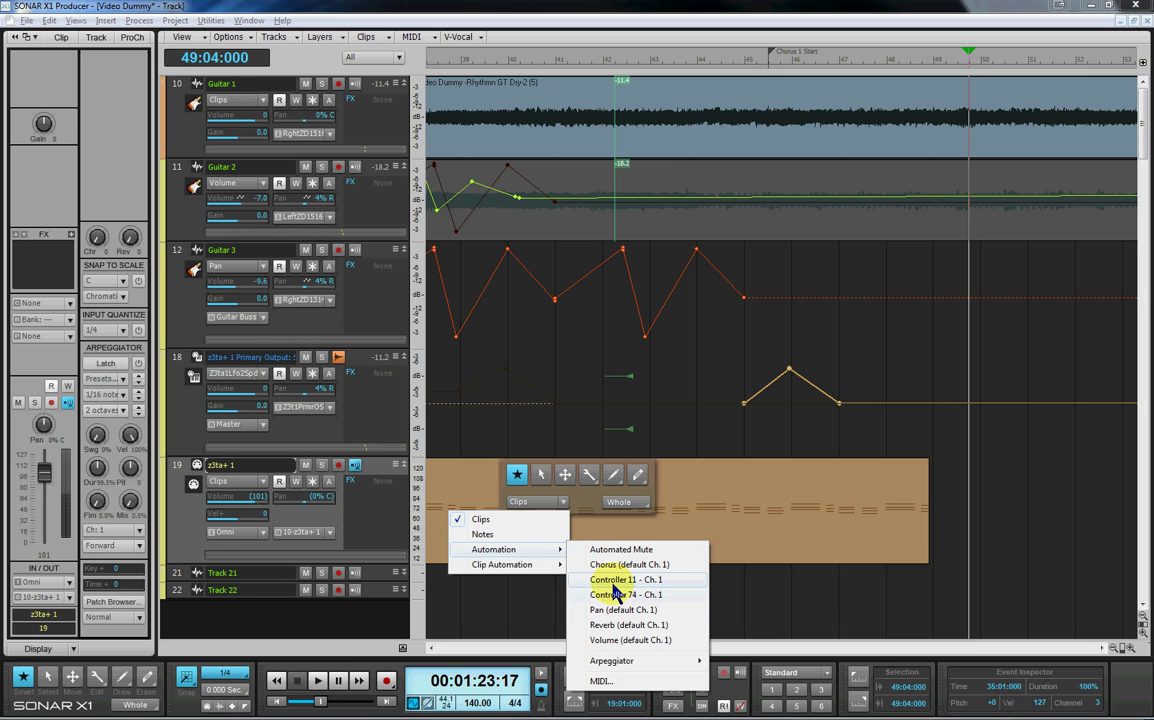
left_click(592, 580)
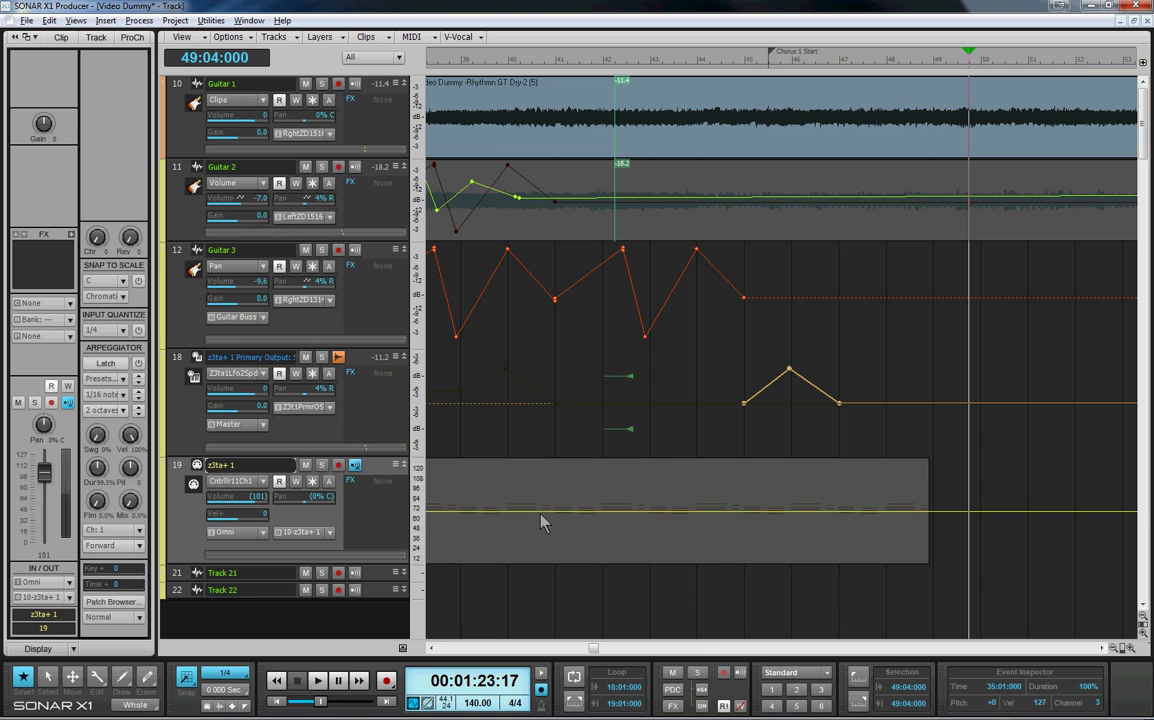
Step: Add Controller 11 nodes, raise one into a peak, and pull the 43:01–44:02 range into a dip
left_click(534, 511)
left_click(565, 511)
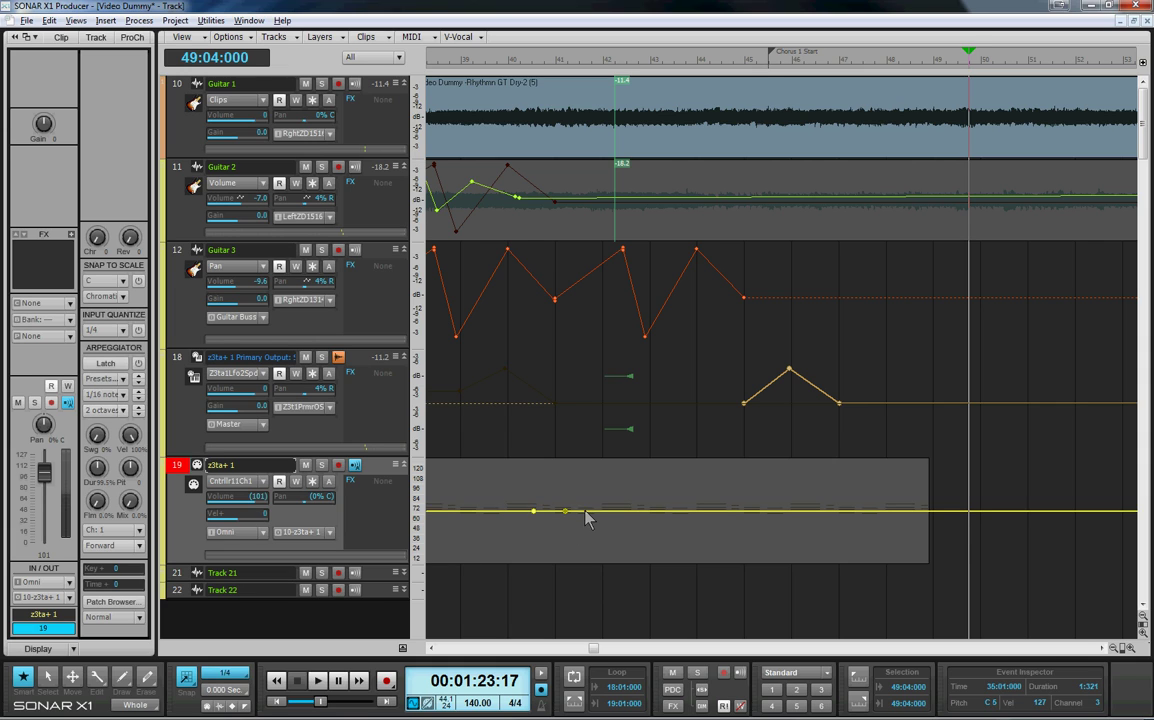
left_click_drag(566, 512, 566, 486)
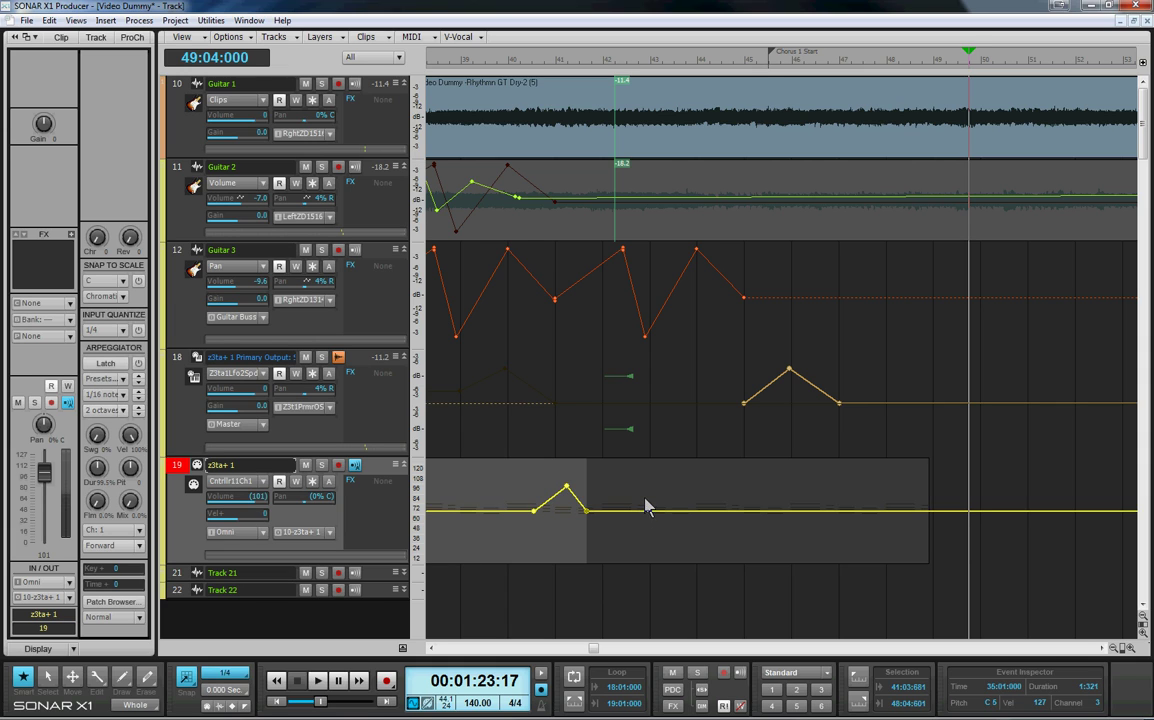
left_click(651, 550)
left_click_drag(651, 557, 706, 549)
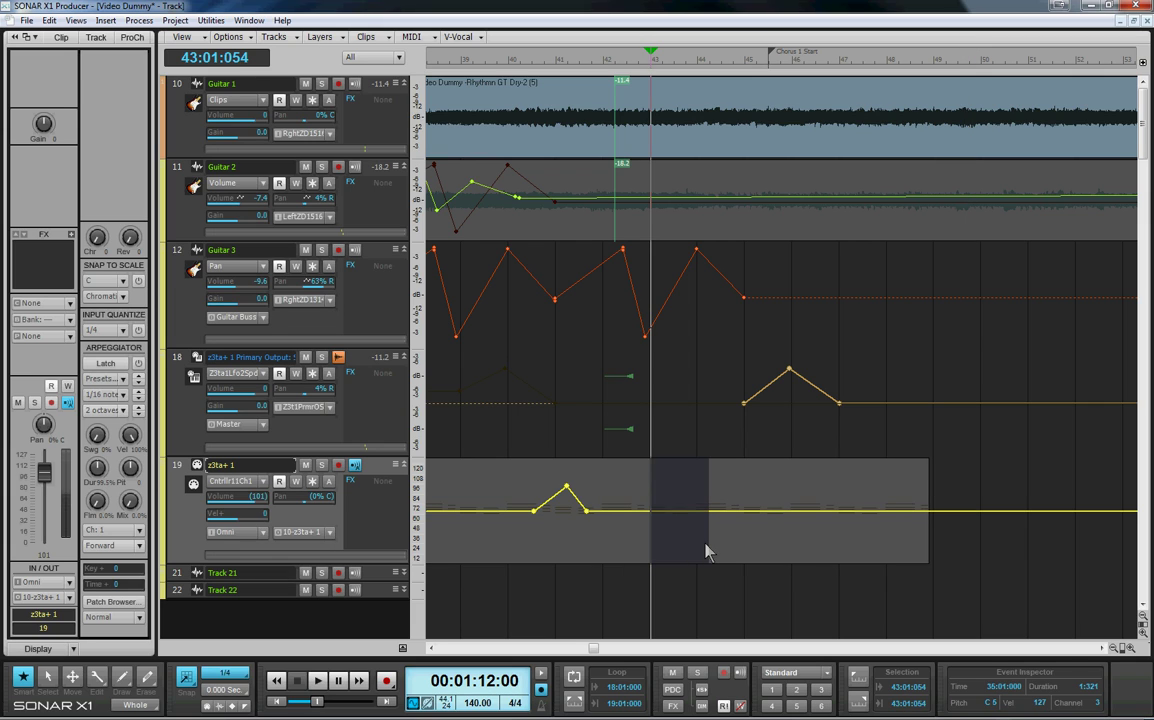
mouse_move(680, 487)
left_mouse_down()
mouse_move(683, 525)
mouse_move(734, 550)
mouse_move(531, 565)
left_mouse_up()
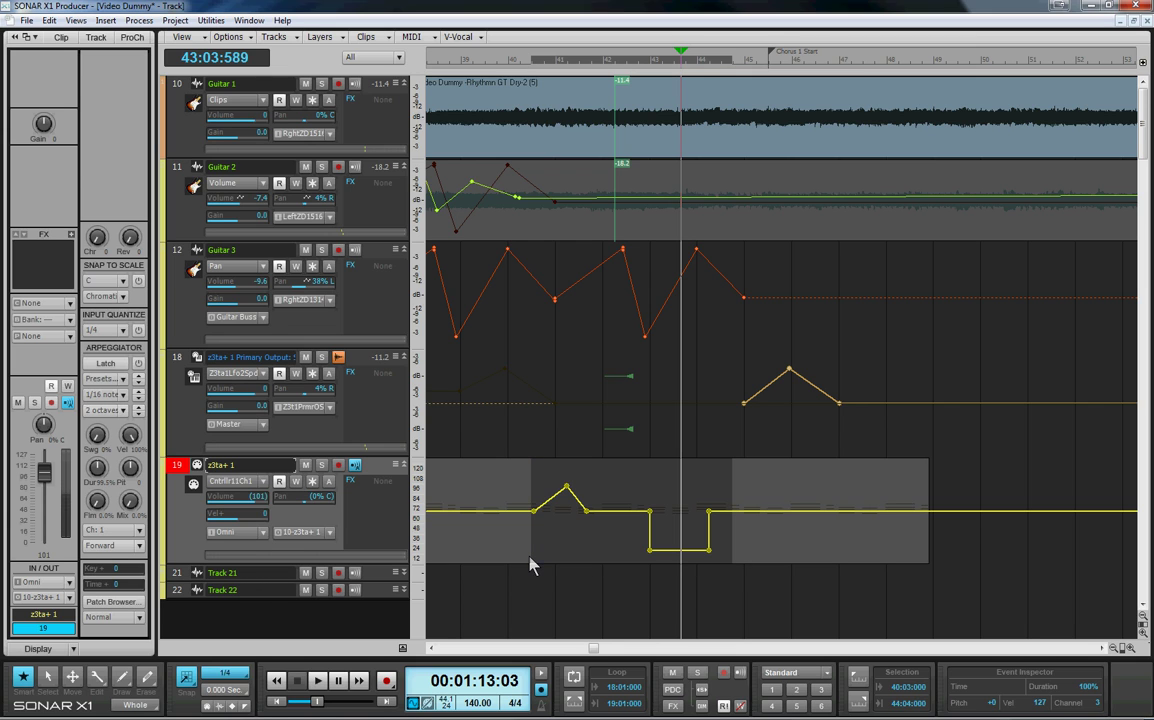
Step: Copy the shaped section with Events in Tracks checked, then set the paste point near bar 49
key("ctrl+c")
left_click(518, 322)
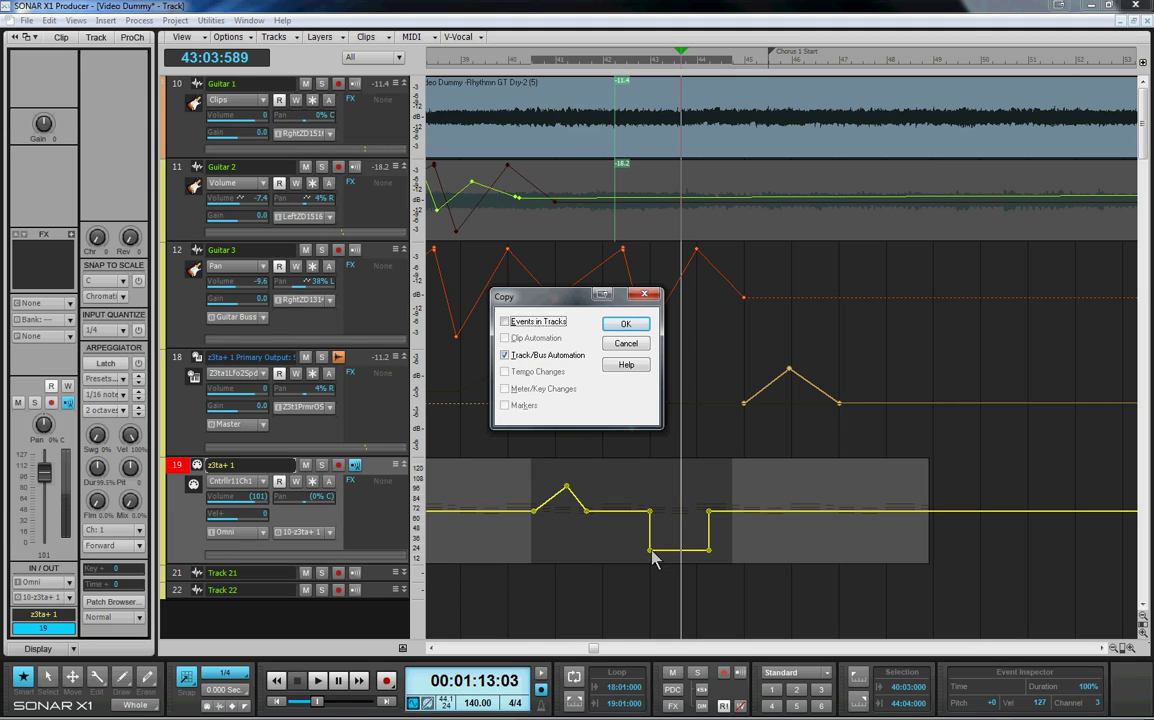
left_click(505, 321)
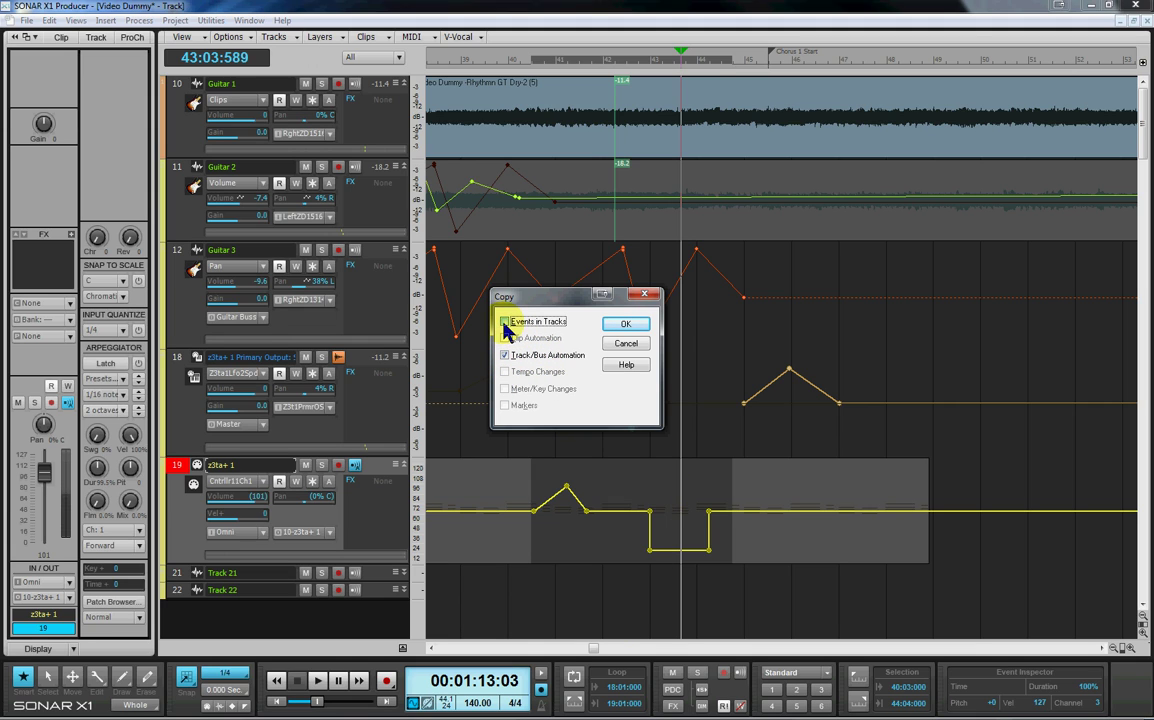
left_click(622, 325)
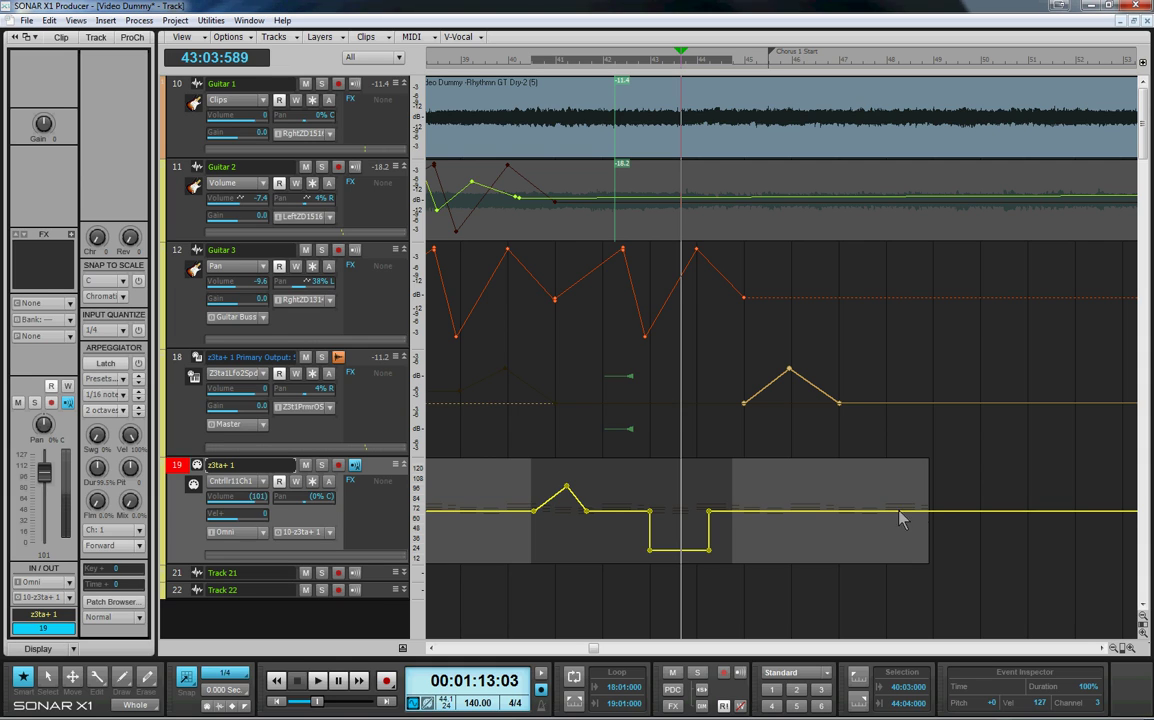
left_click(980, 532)
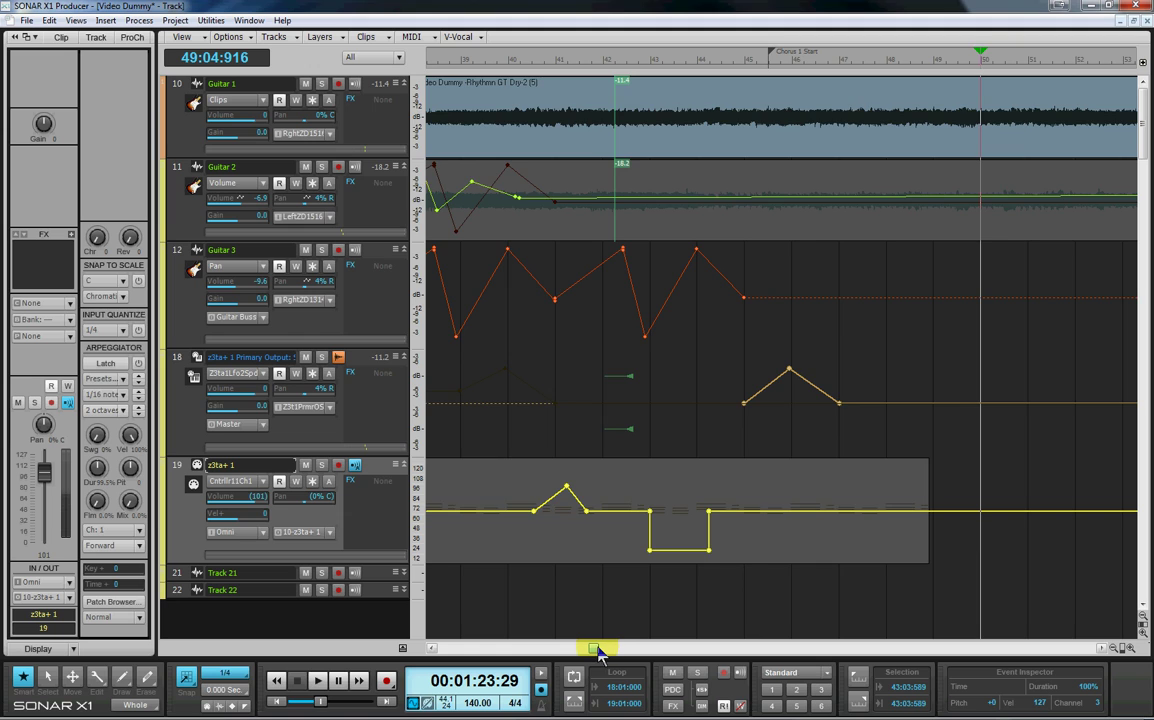
Step: Open Paste Special for the Controller 11 section, toggling Align to Measures and selecting the Interval
left_click_drag(598, 649, 643, 655)
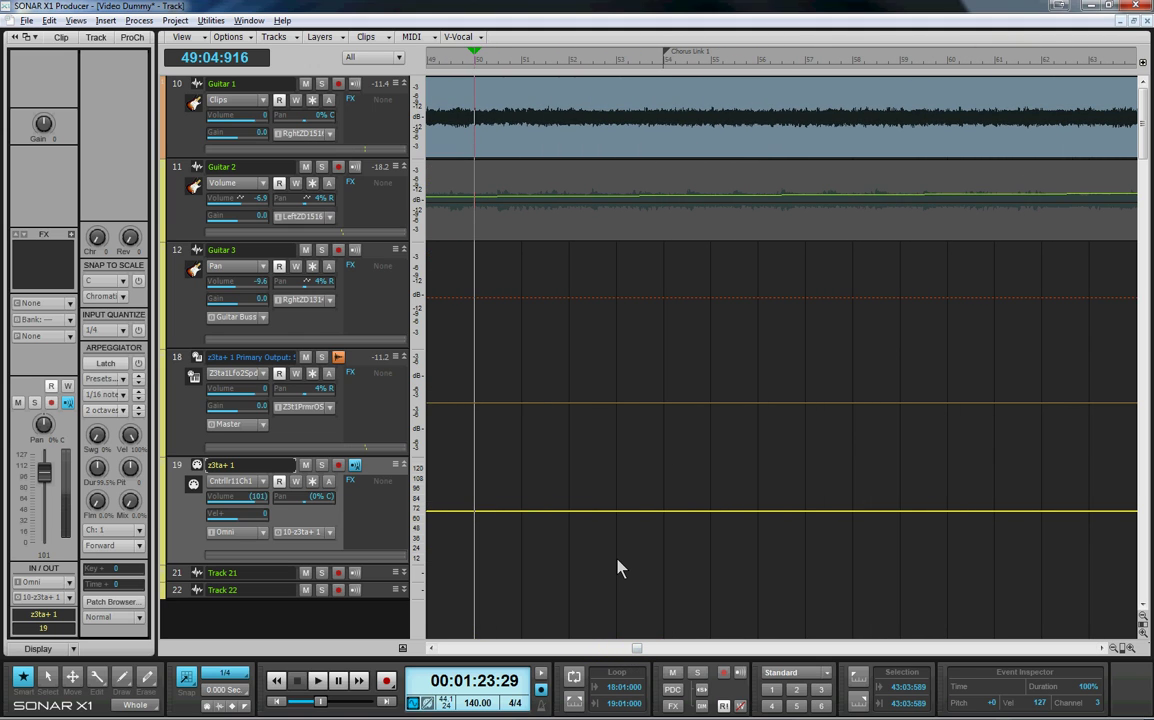
key("ctrl+alt+v")
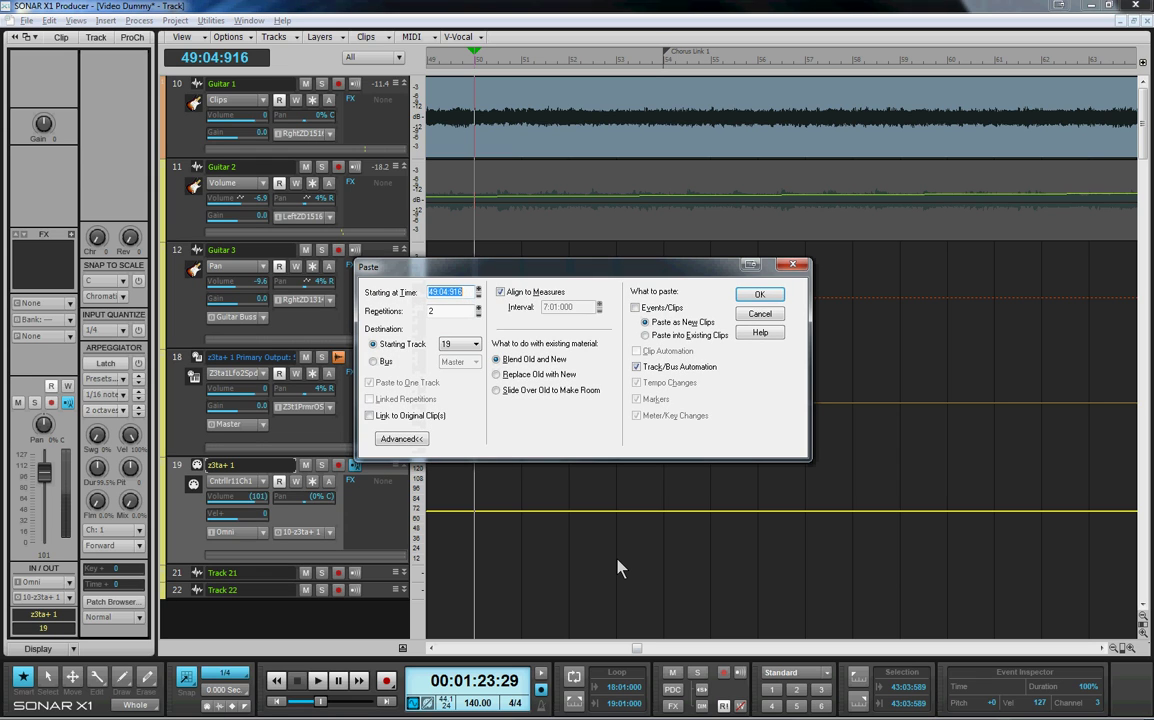
left_click(500, 292)
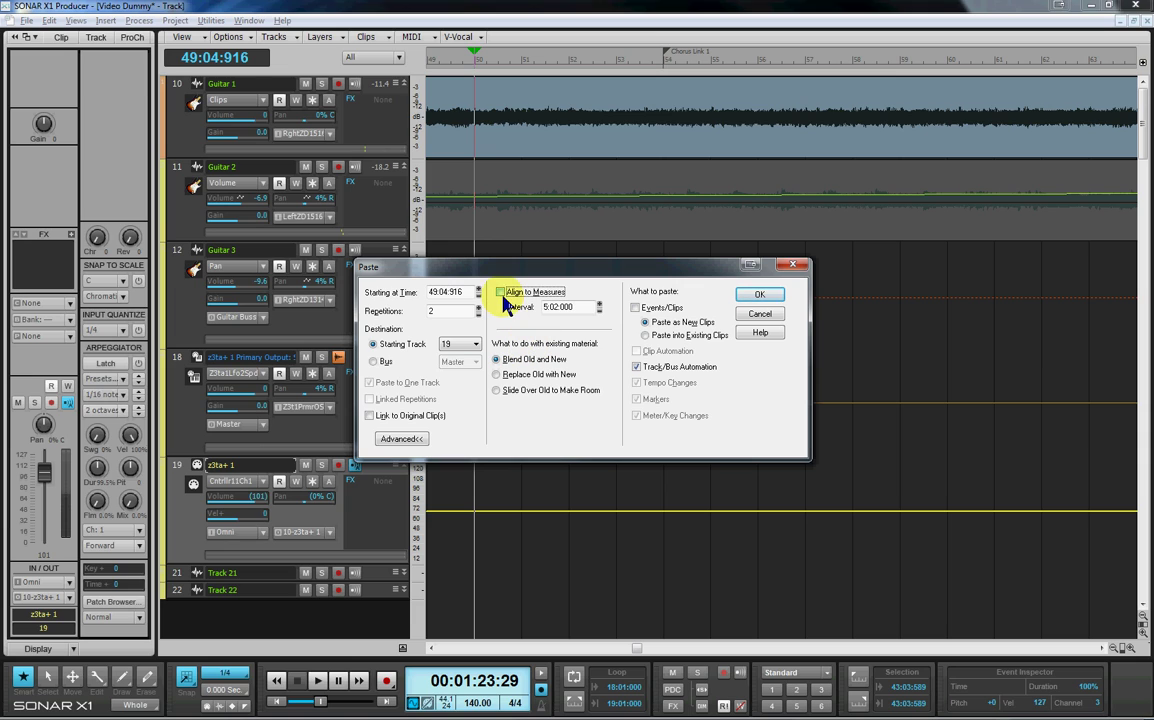
left_click(544, 309)
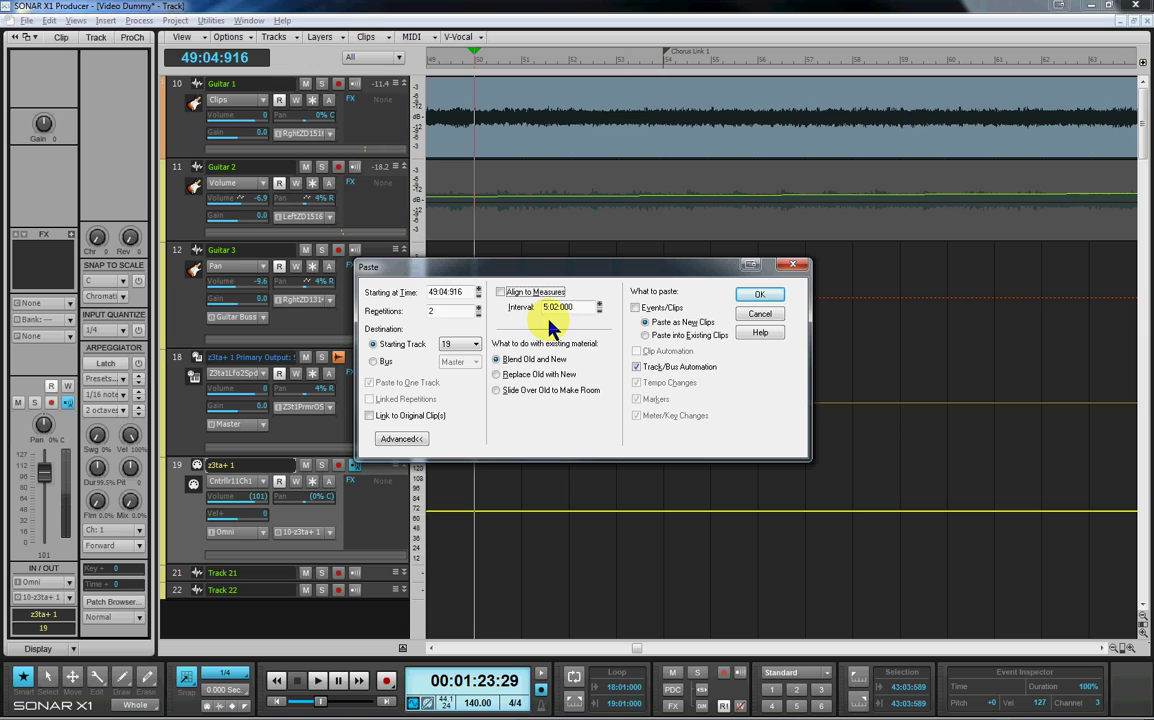
left_click(500, 292)
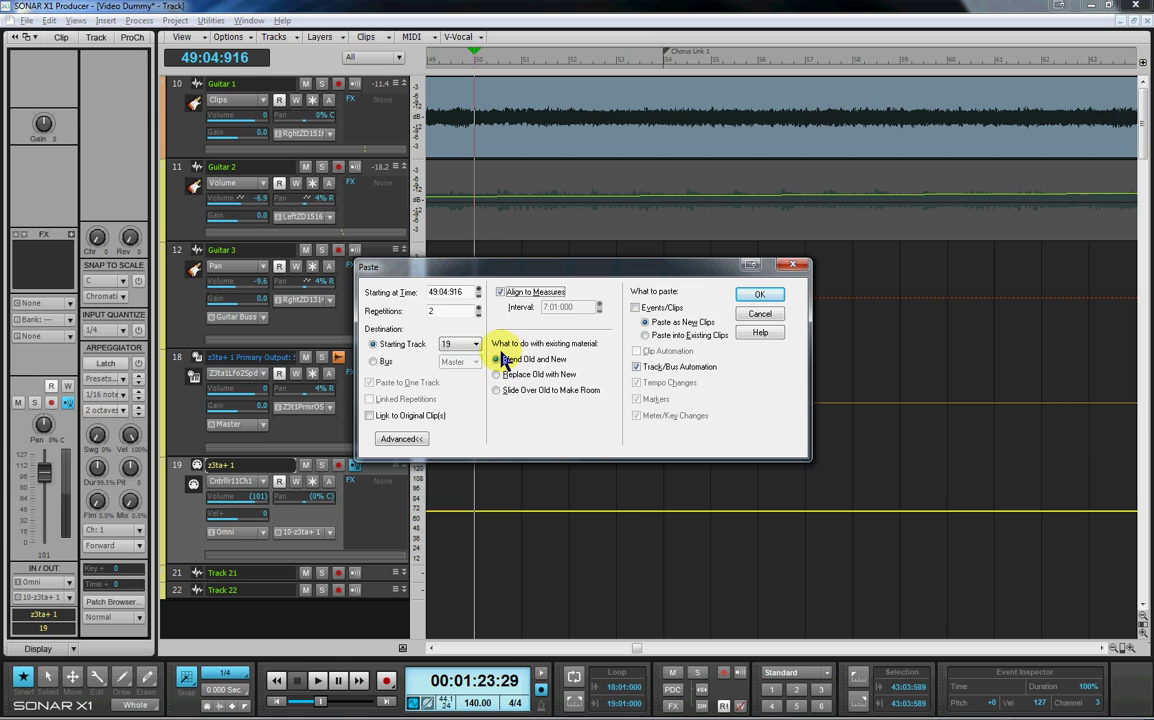
Step: Set the Interval bar count to 9, re-enable Align to Measures, and paste twice
left_click(500, 293)
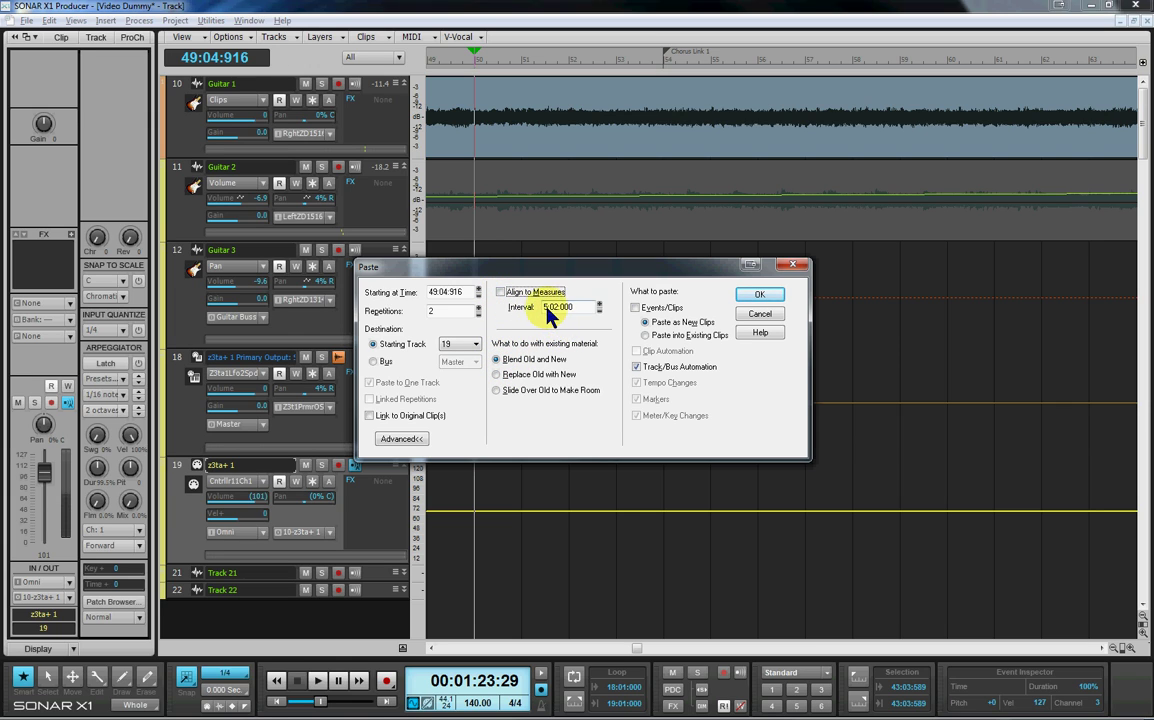
left_click(545, 308)
left_click_drag(543, 306, 526, 310)
type("9")
left_click(502, 294)
left_click(758, 298)
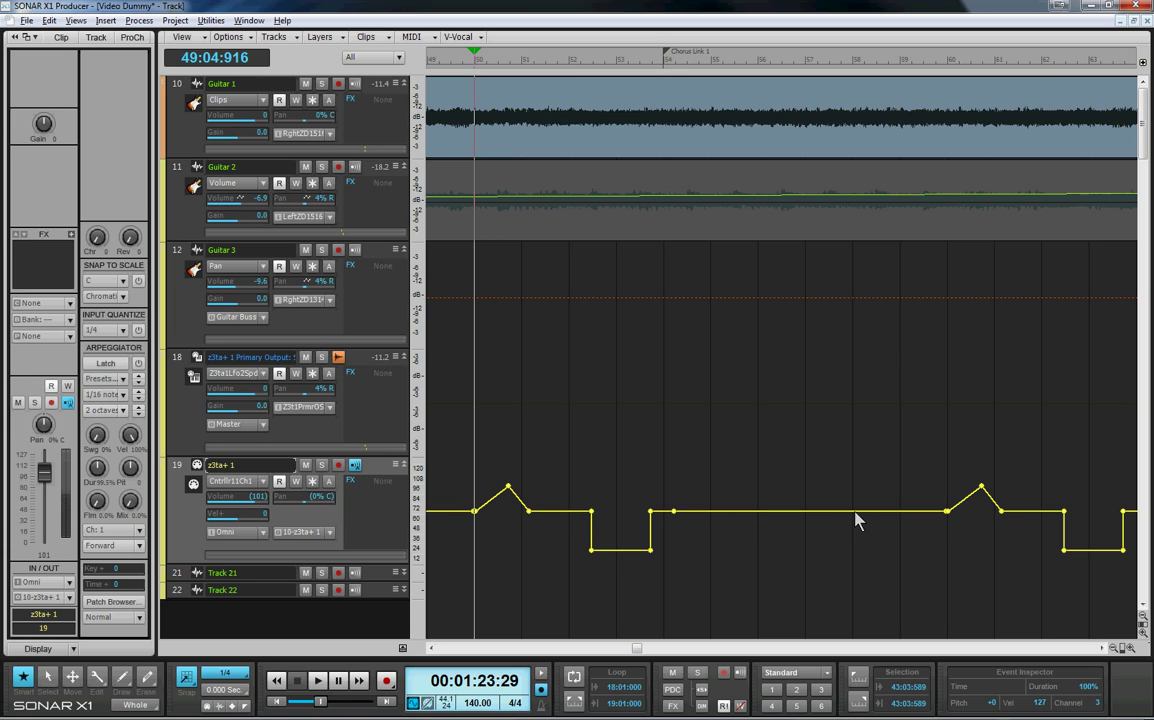
Step: Undo the previous two-repetition Controller 11 paste
mouse_move(637, 649)
left_mouse_down()
mouse_move(587, 651)
mouse_move(647, 651)
mouse_move(637, 651)
left_mouse_up()
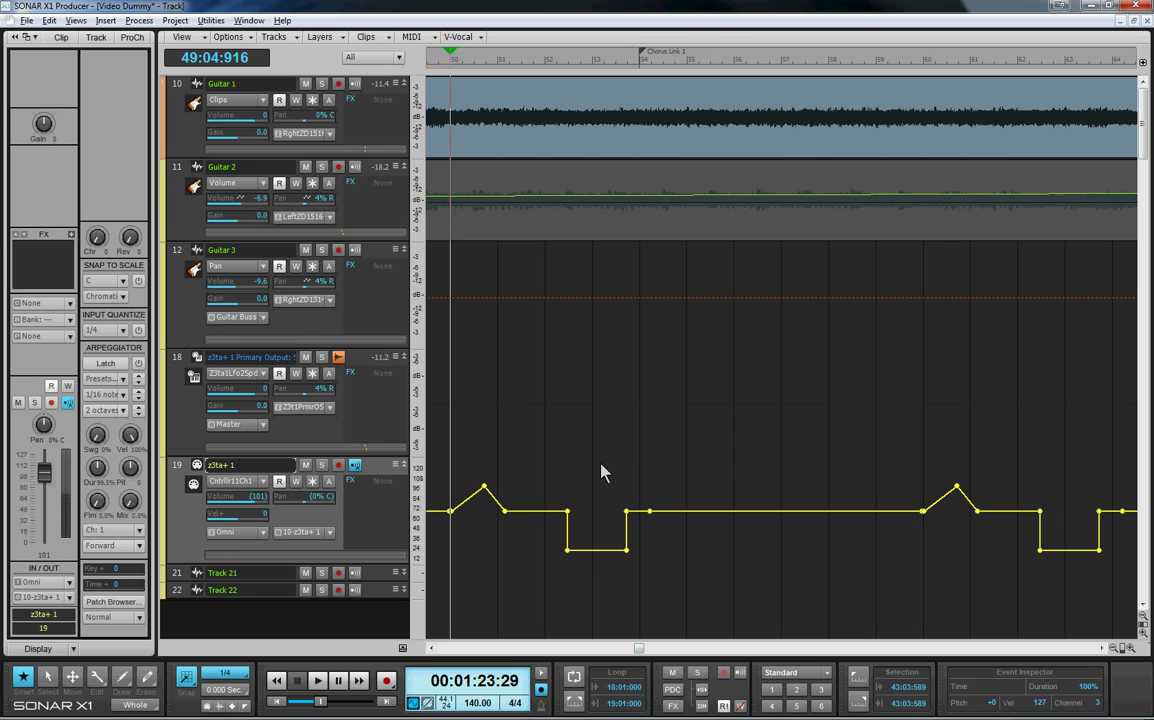
key("ctrl+z")
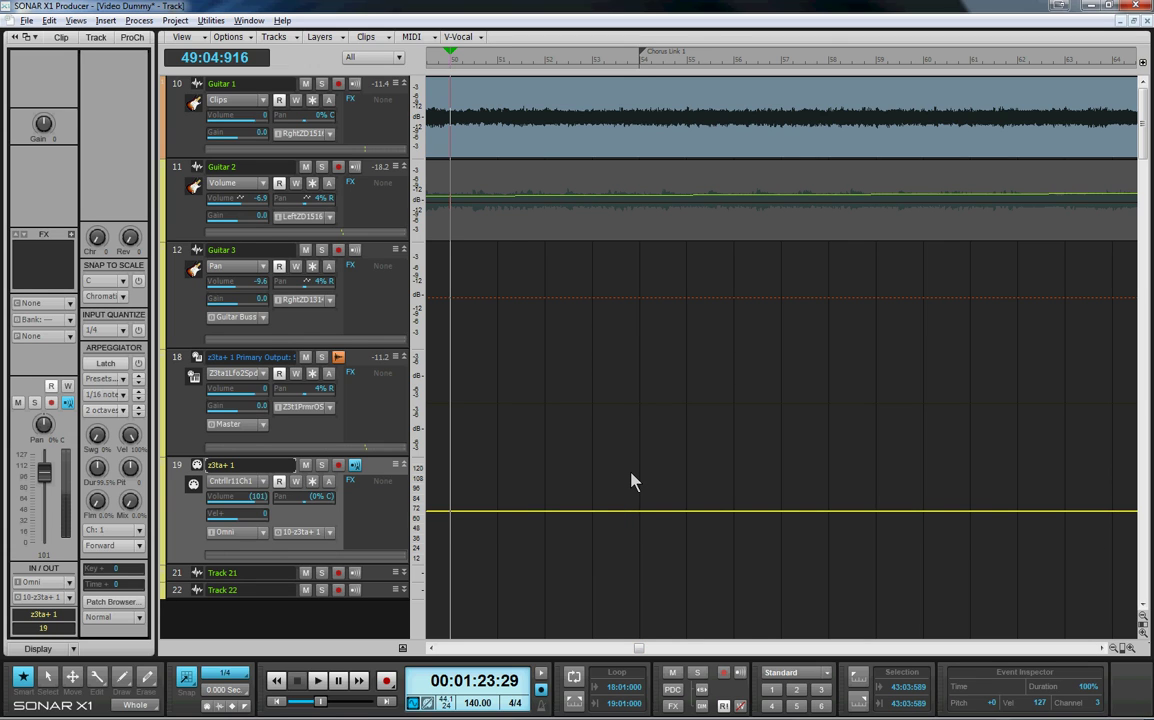
key("ctrl+v")
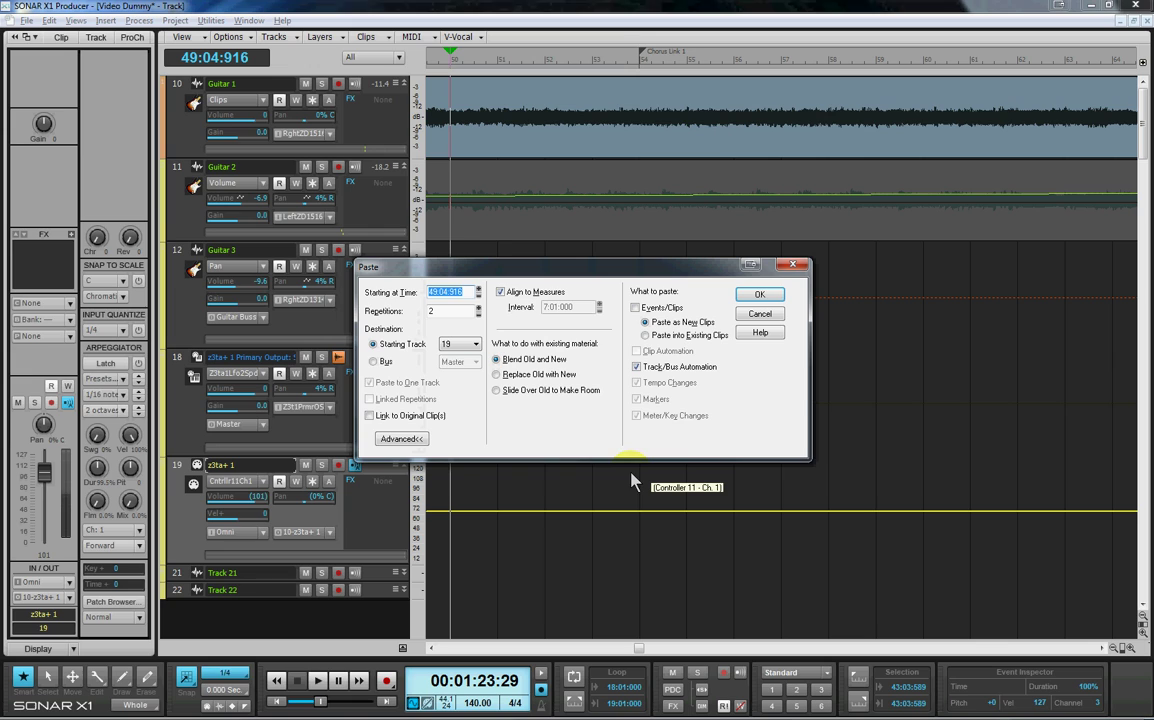
Step: Paste the Controller 11 section twice, aligned to measures at a 7:01:000 interval
left_click(598, 348)
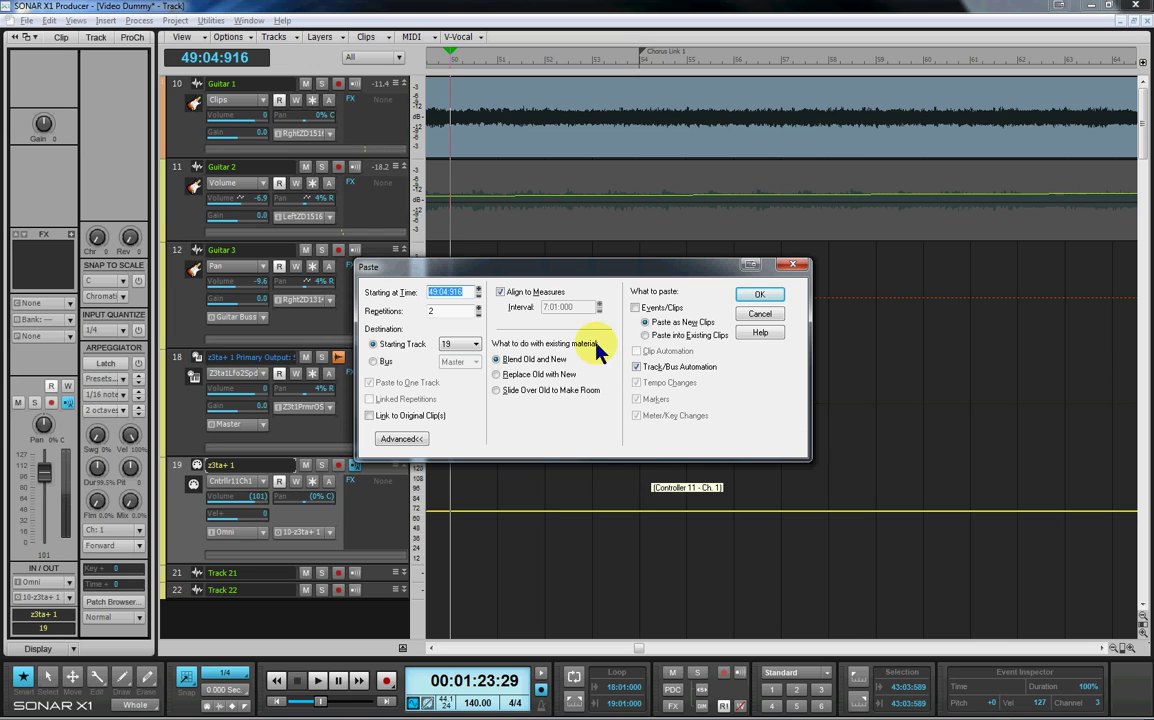
left_click(500, 292)
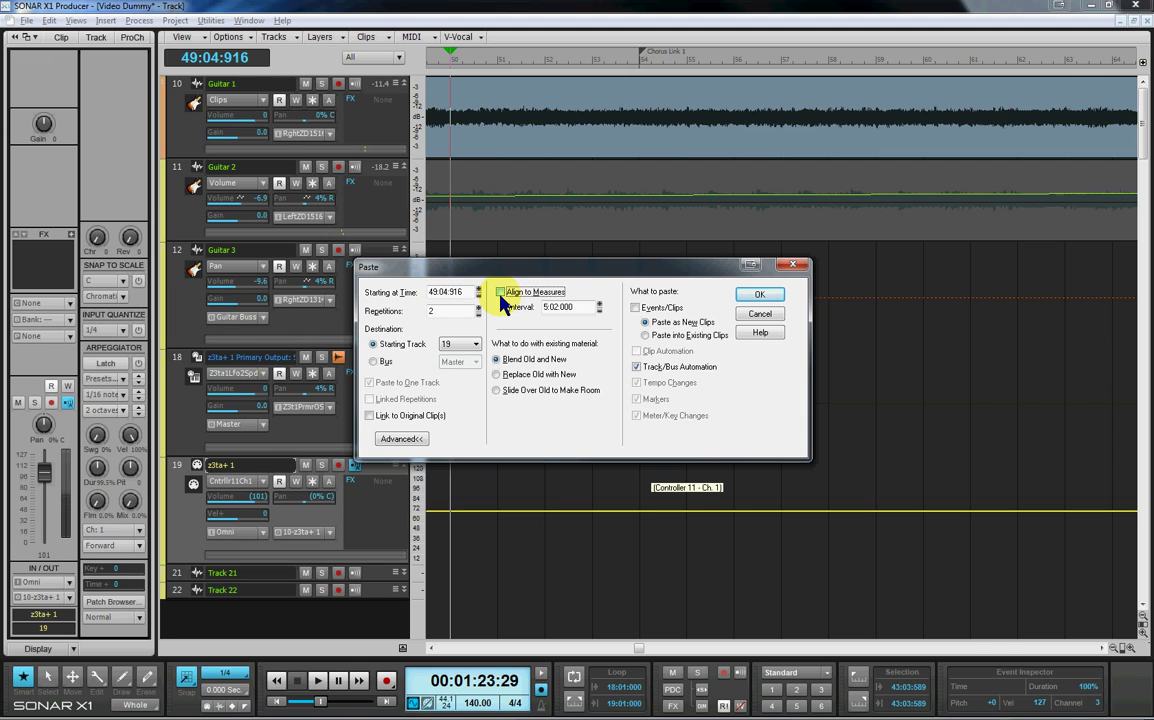
left_click(501, 292)
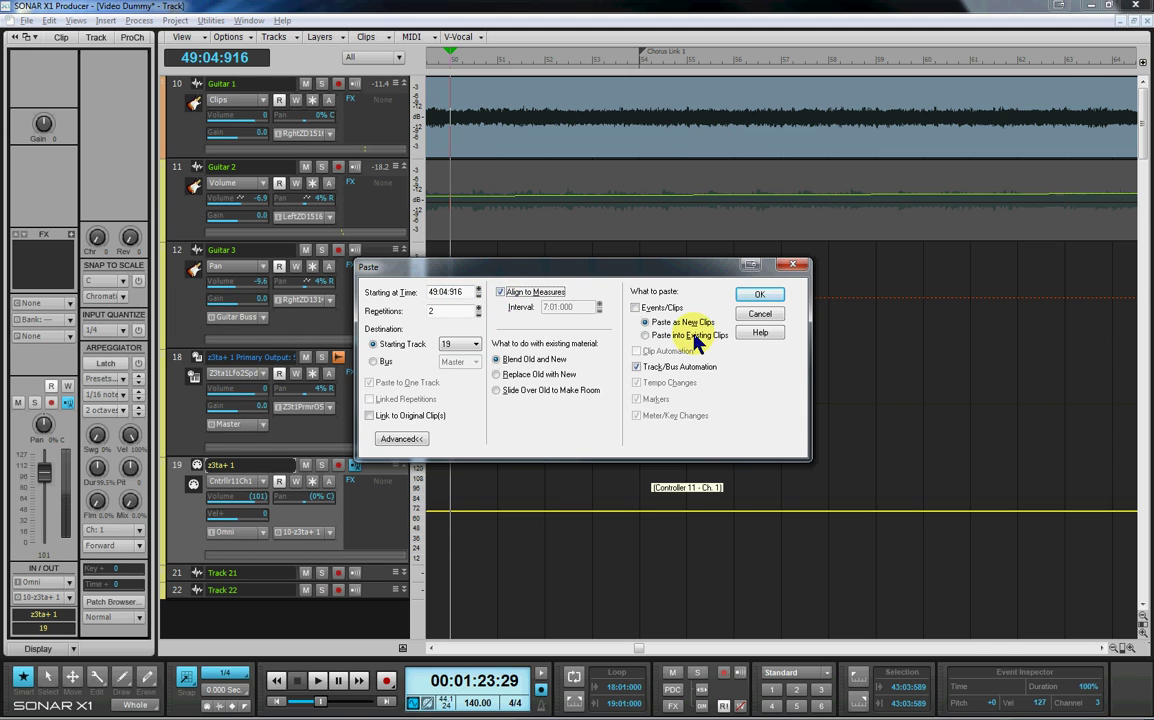
left_click(759, 299)
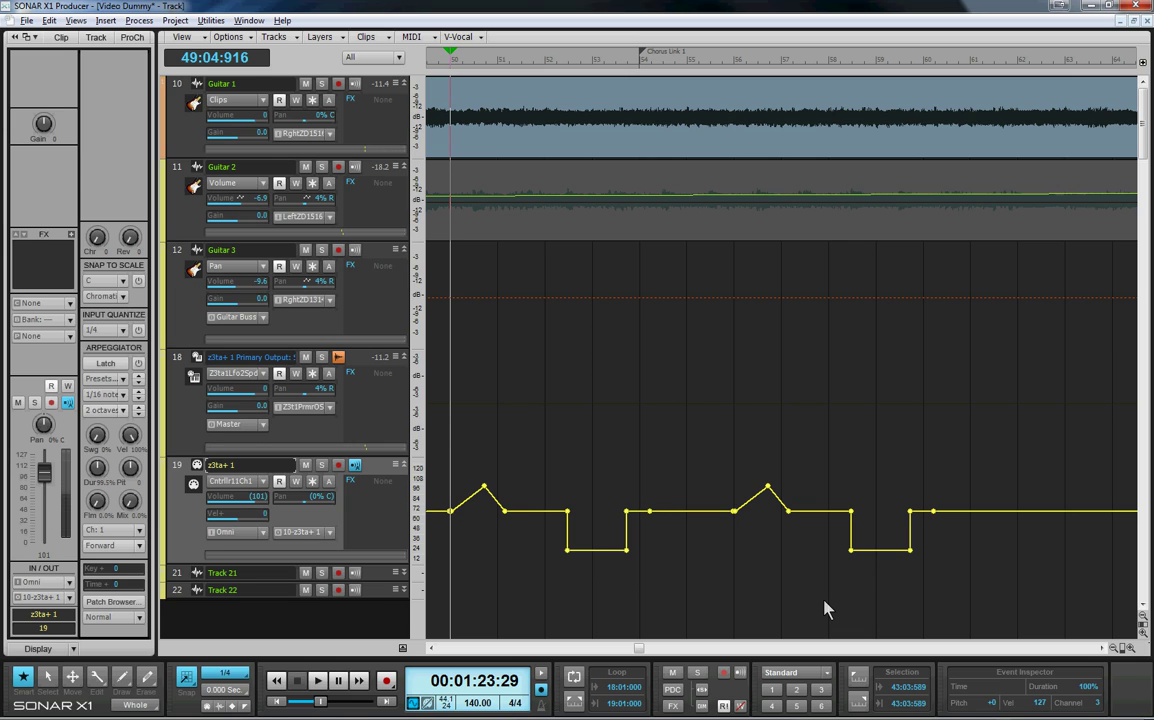
left_click(640, 649)
left_click_drag(640, 649, 615, 649)
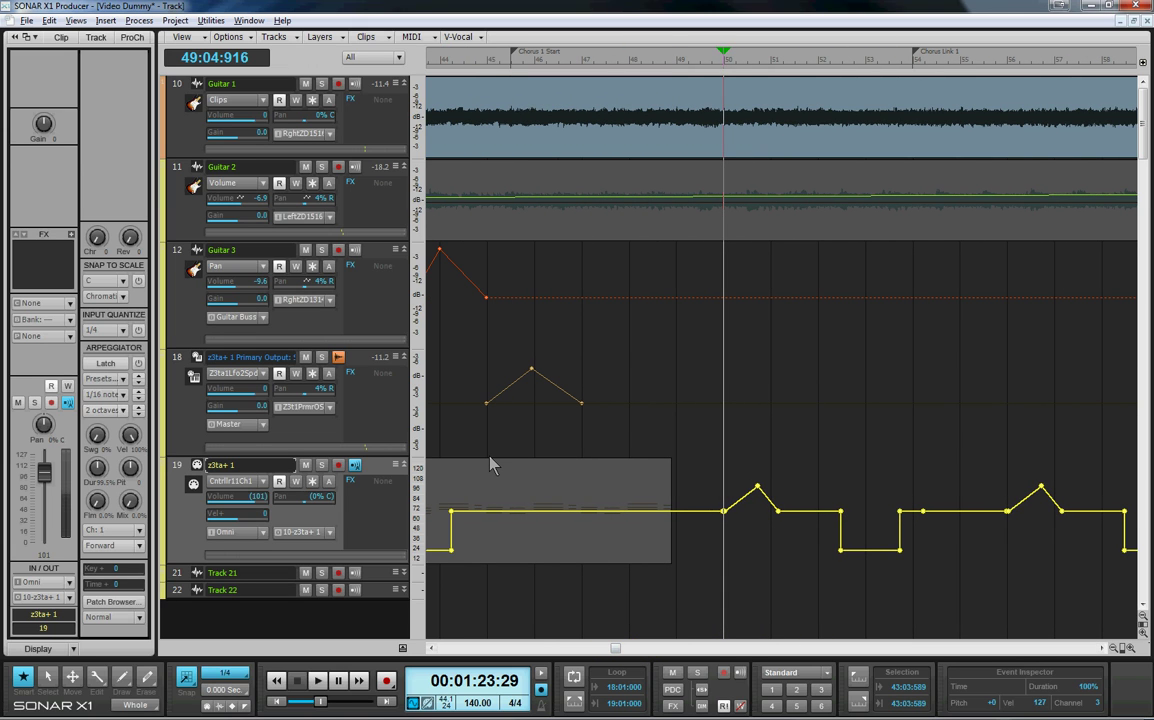